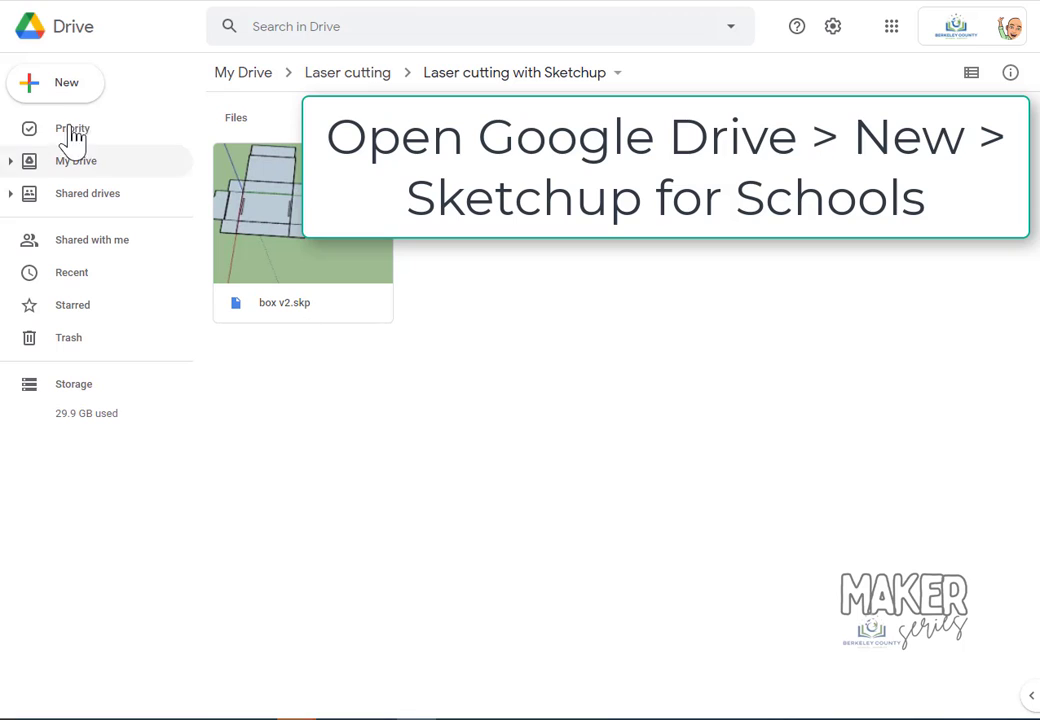
Create a new SketchUp for Schools model from Google Drive's New menu
left_click(56, 92)
mouse_move(72, 297)
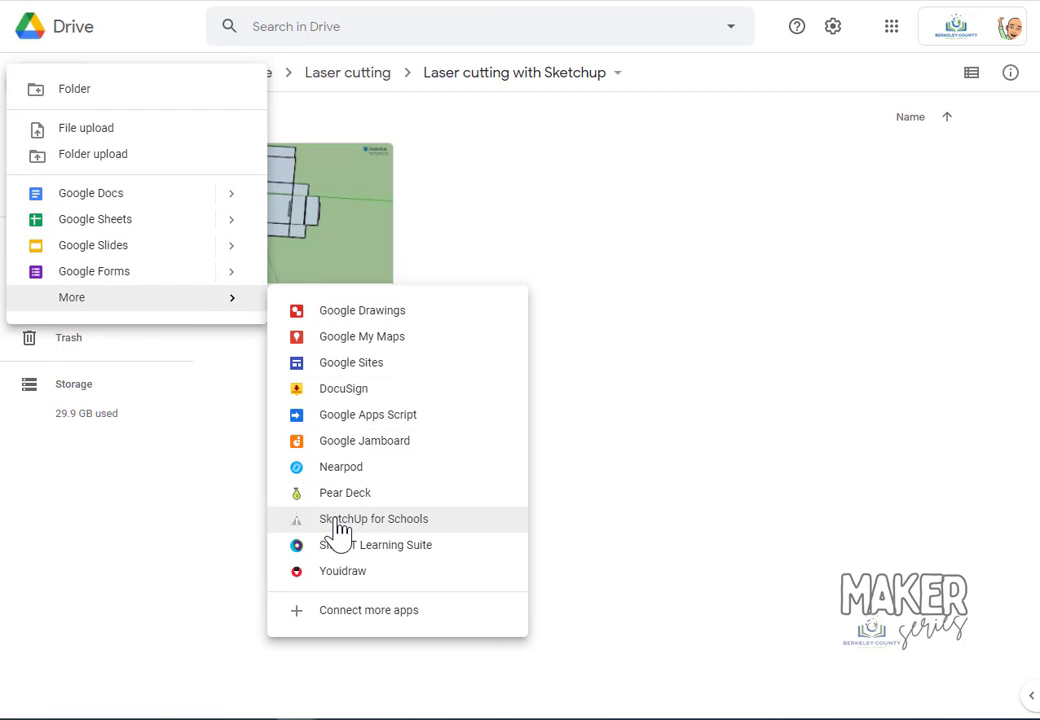
left_click(337, 520)
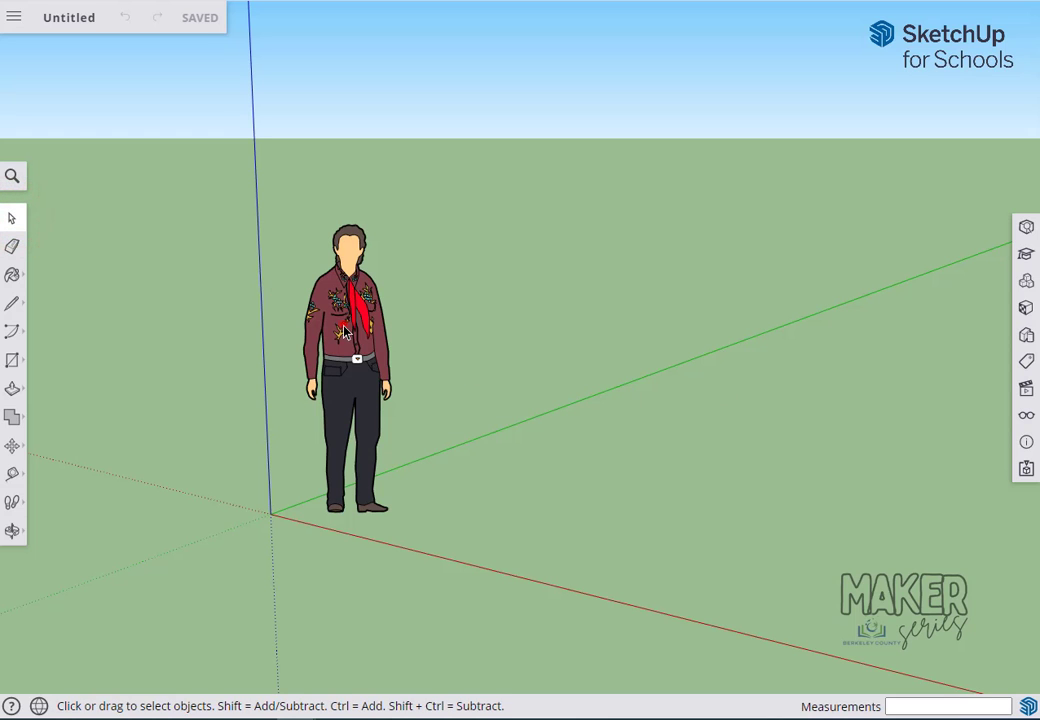
Erase the default person figure from the model
left_click(343, 332)
right_click(332, 331)
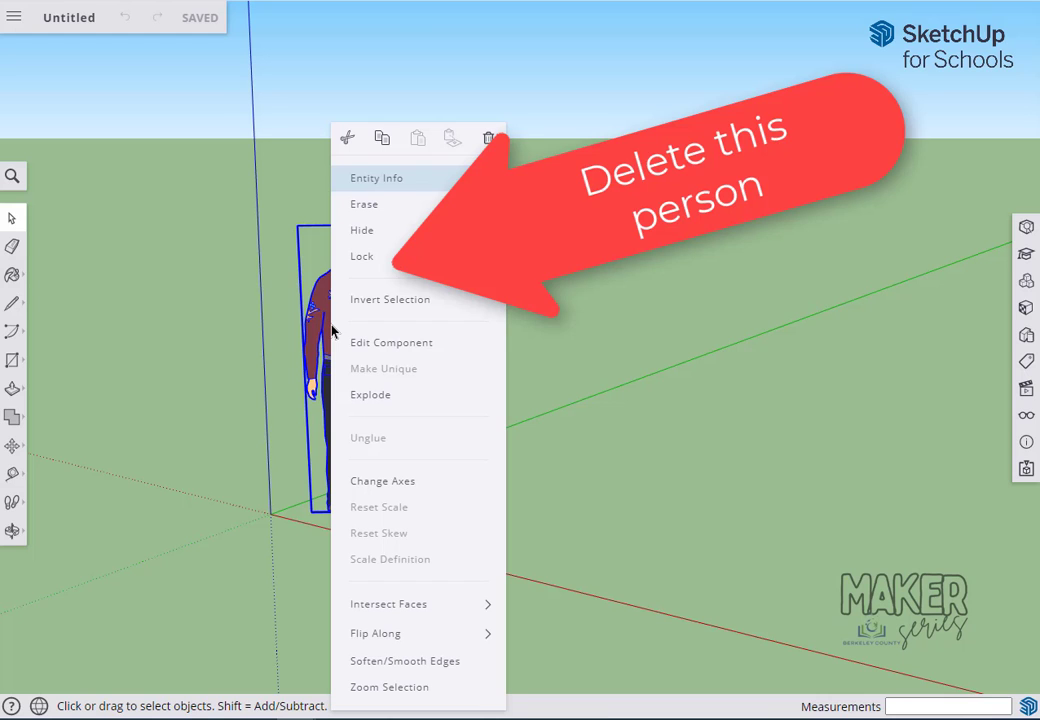
left_click(355, 205)
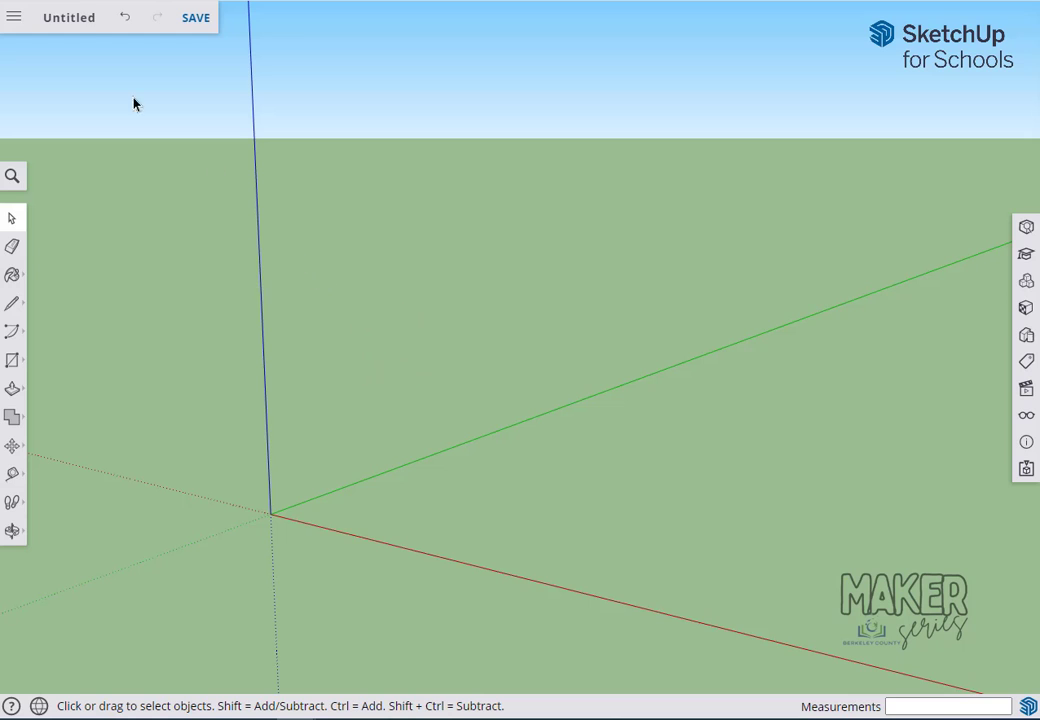
Rename the untitled model to 'box plans (2 inch)'
left_click(70, 18)
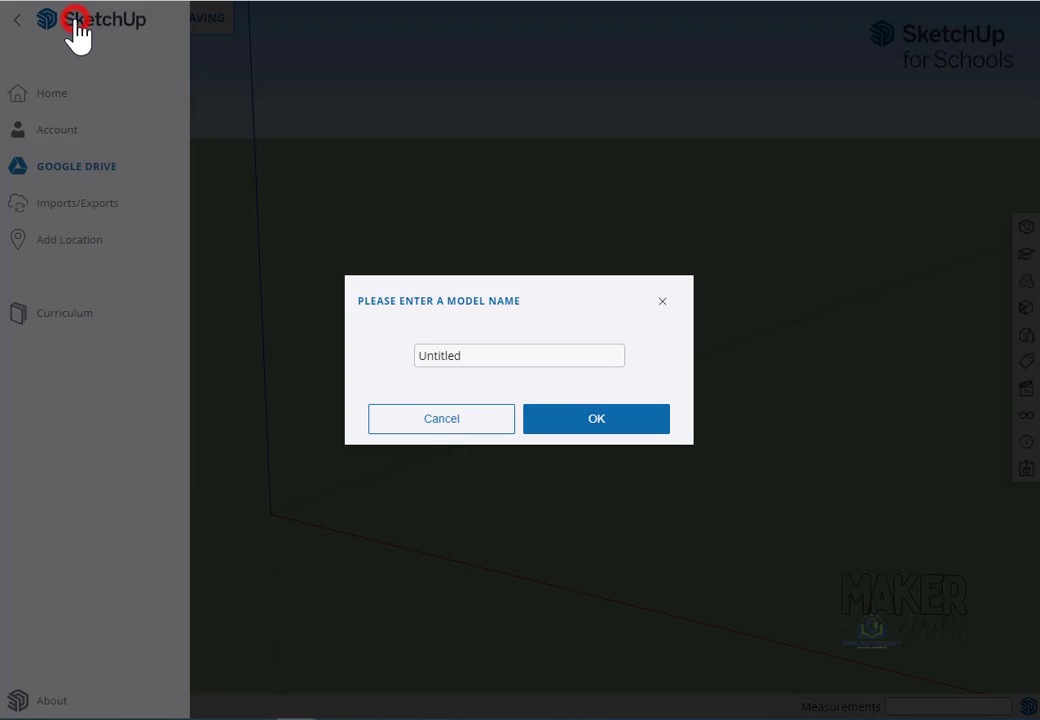
double_click(426, 352)
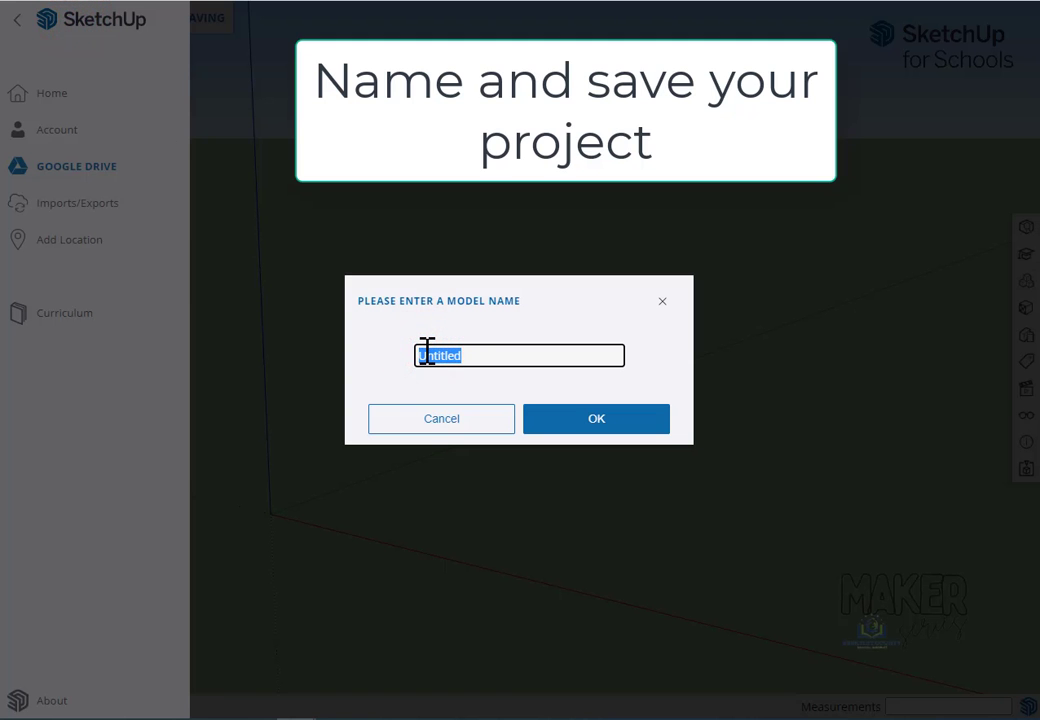
type("box plans")
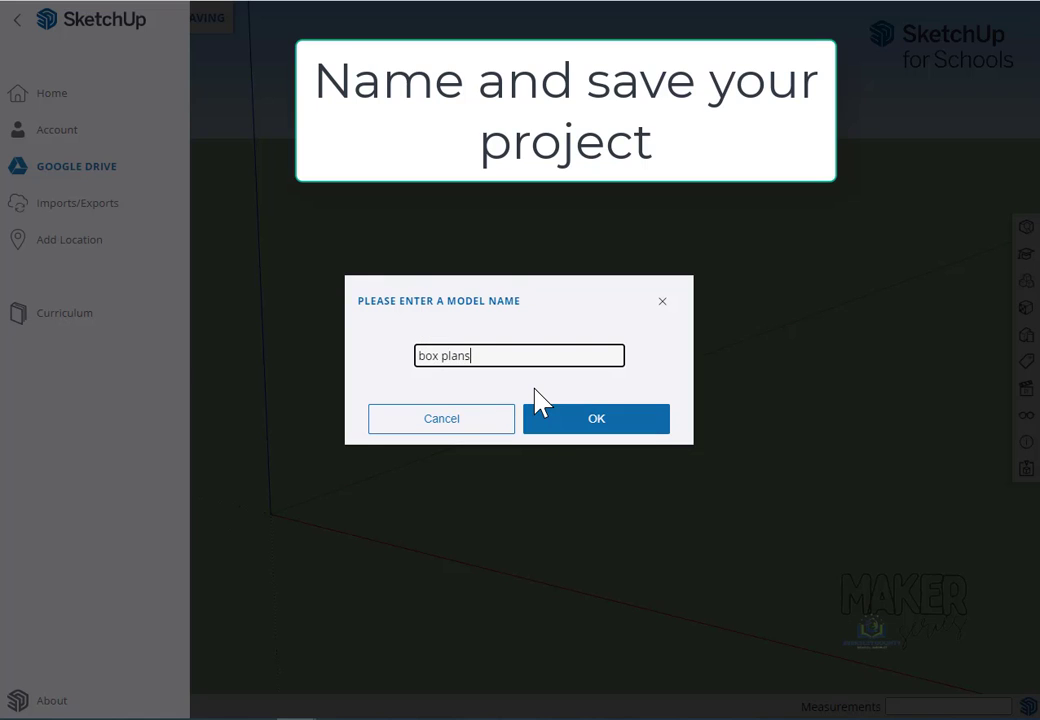
type(" (2 inch")
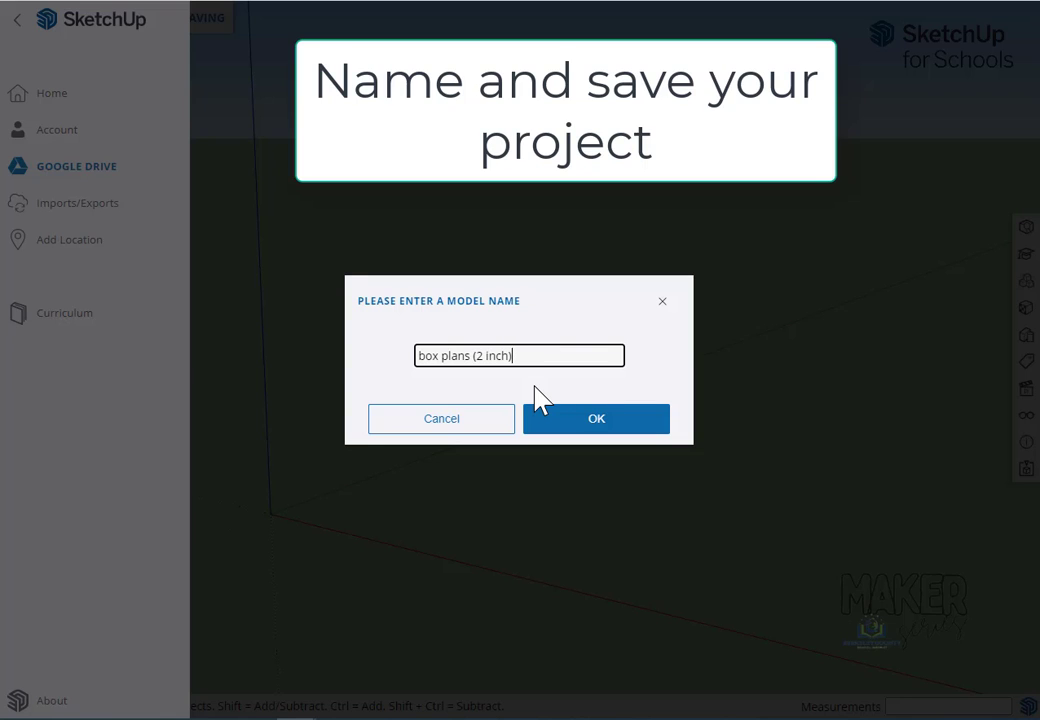
Confirm the name 'box plans (2 inch)' and save it in the Laser cutting subfolder
left_click(598, 419)
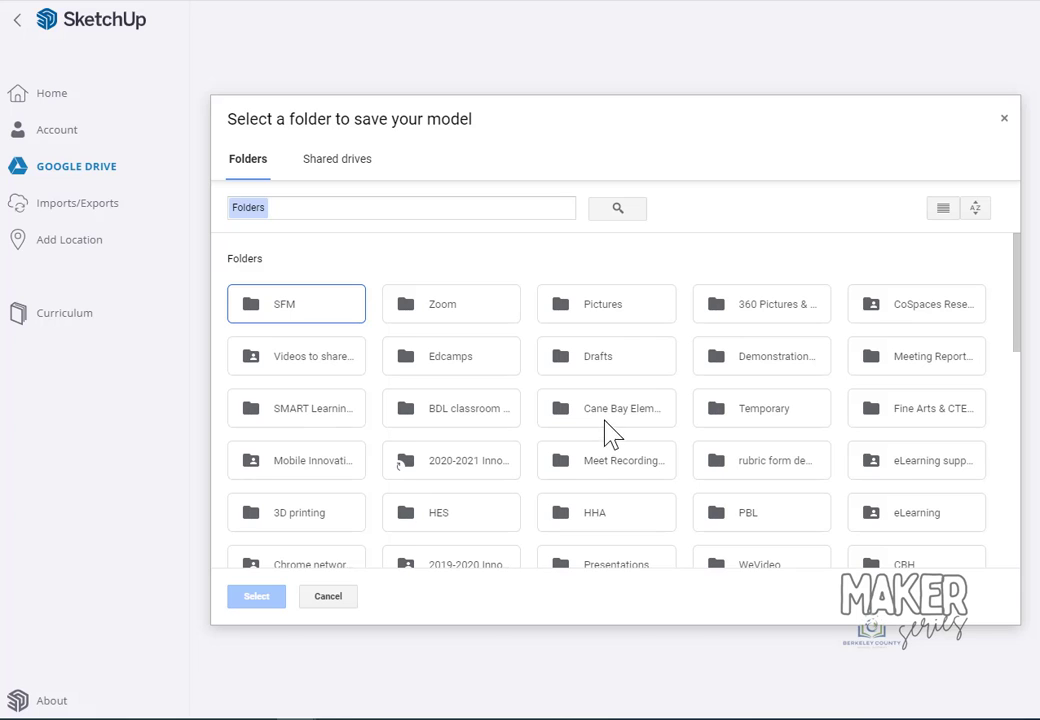
left_click(975, 207)
left_click(886, 320)
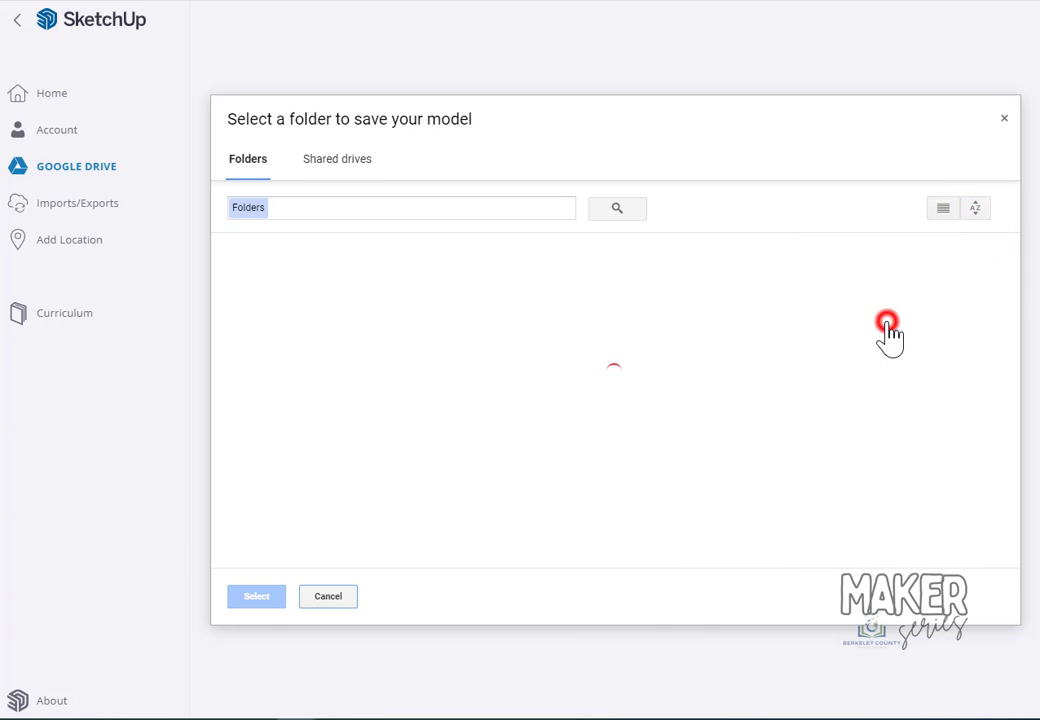
scroll(494, 425, "down", 3)
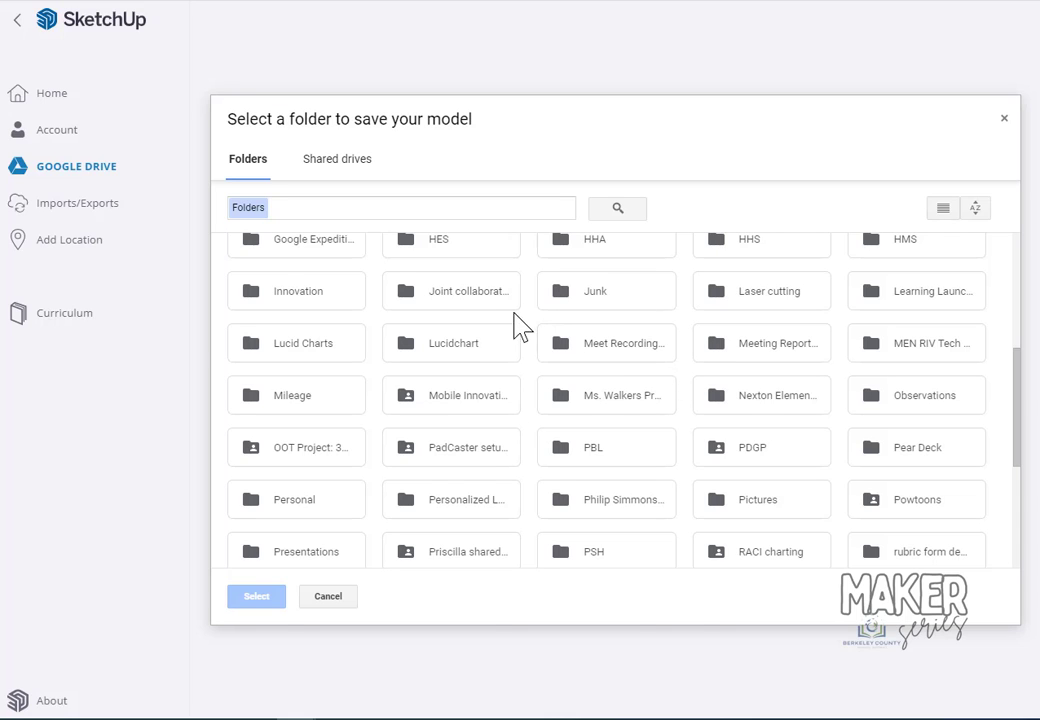
double_click(762, 305)
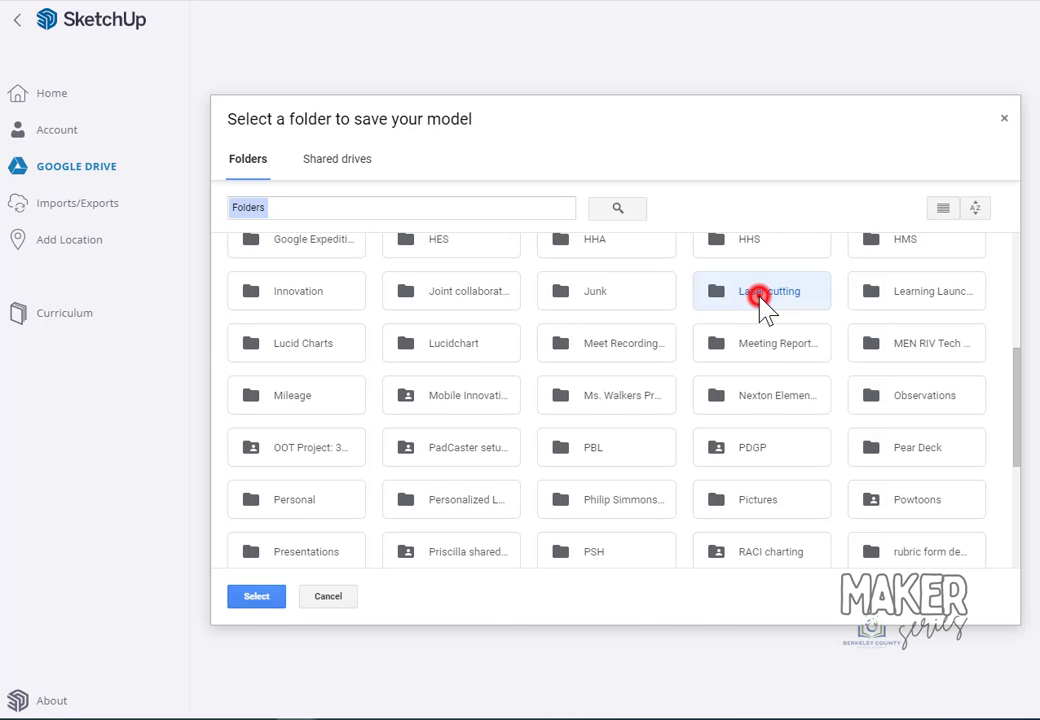
left_click(586, 320)
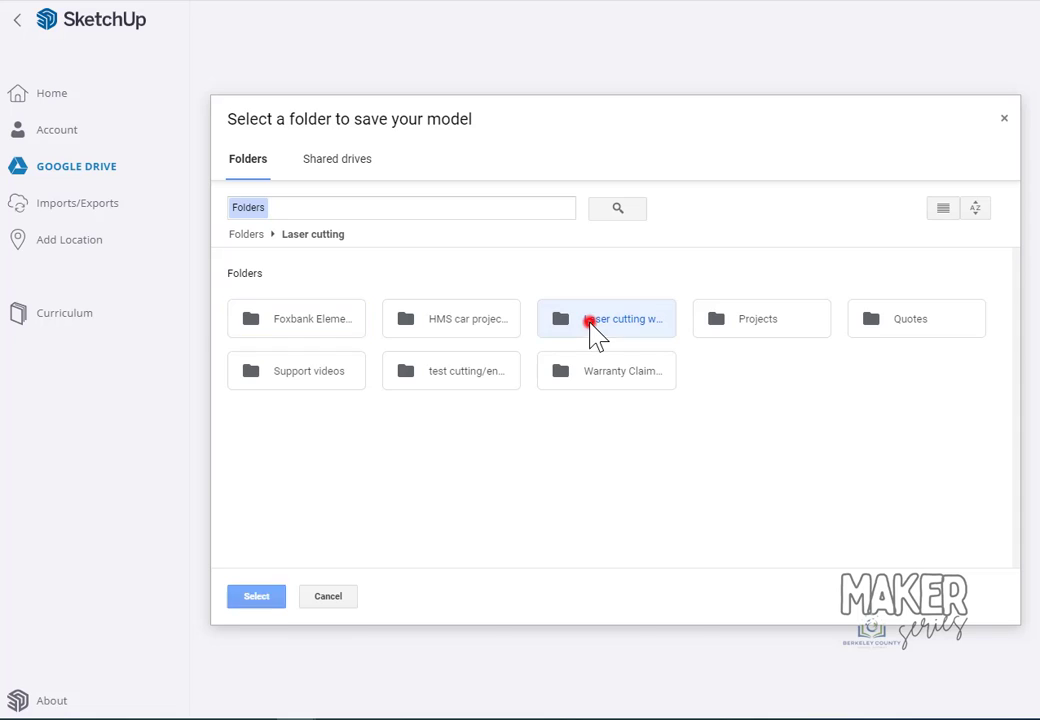
left_click(270, 596)
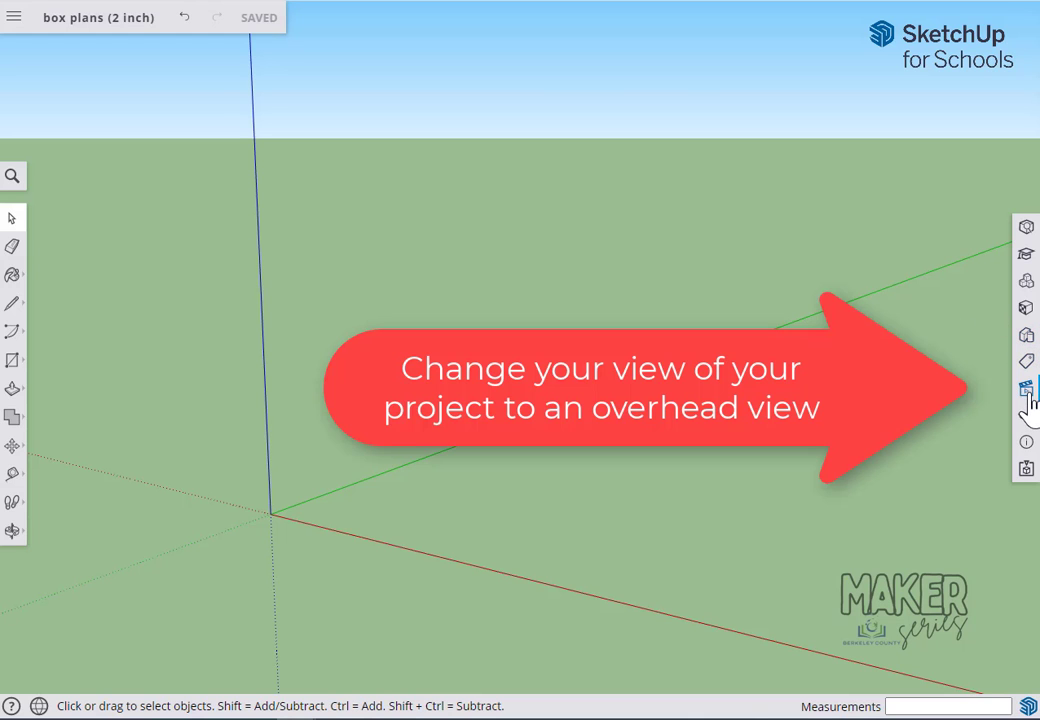
Switch the view to Top so the model is seen from directly above
left_click(1027, 391)
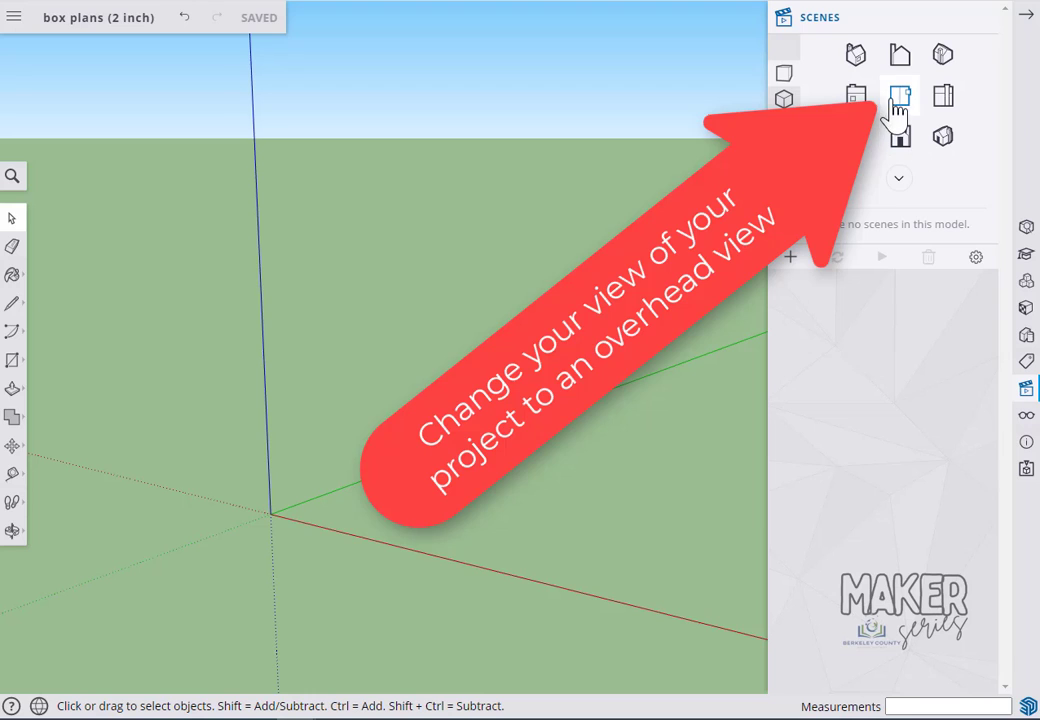
left_click(899, 94)
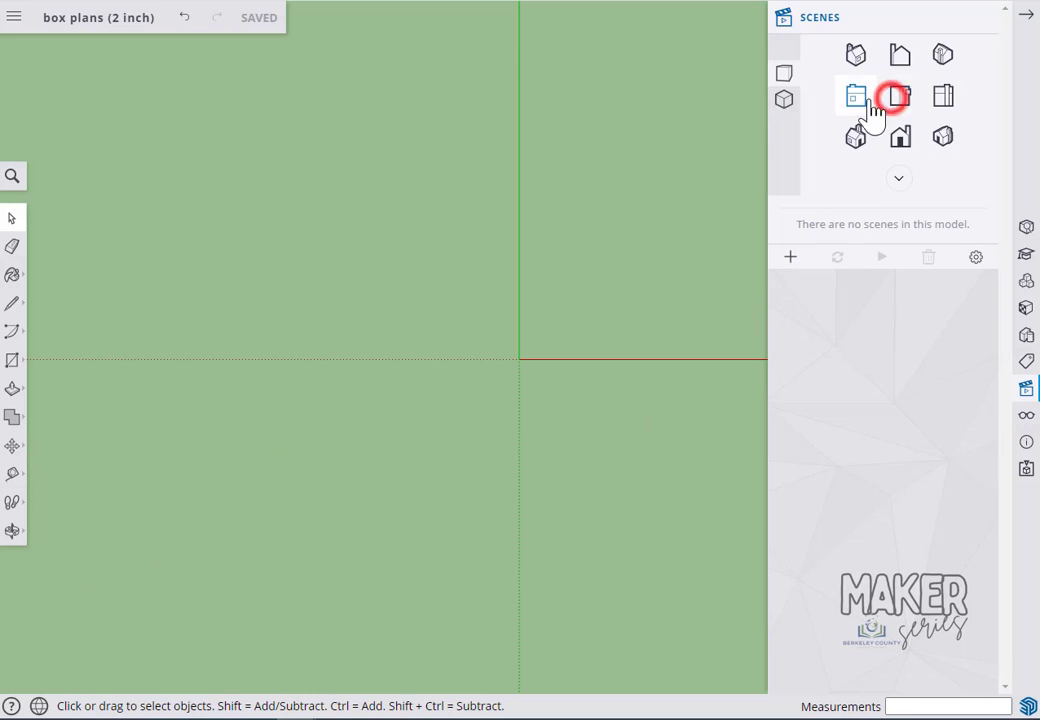
left_click(1025, 14)
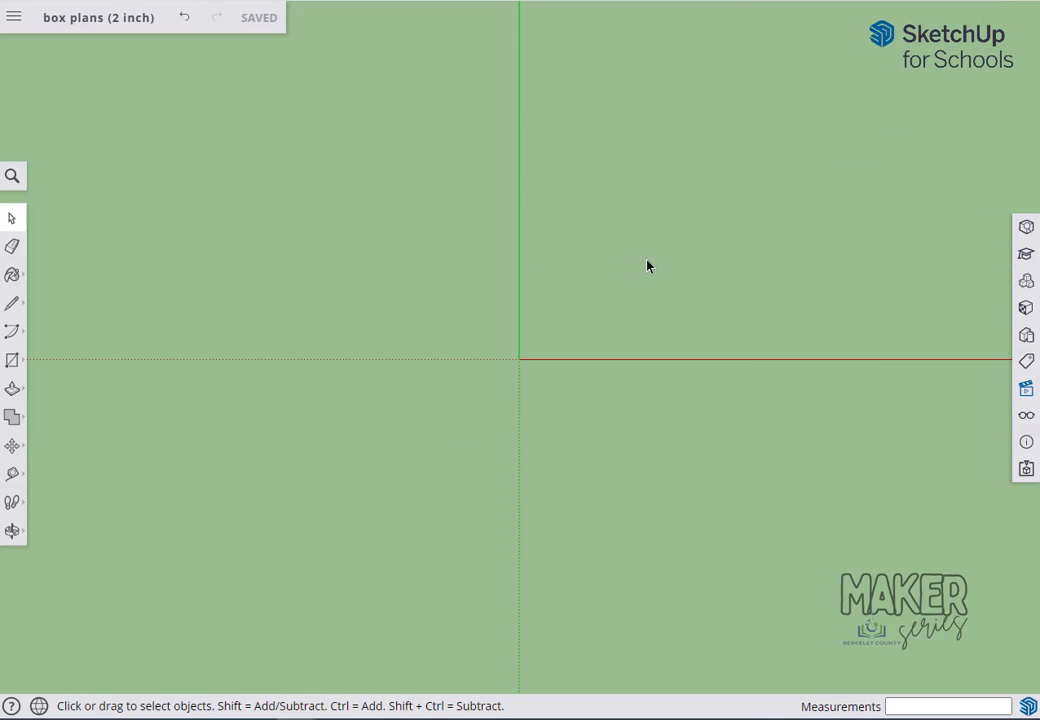
Draw a 20" x 12" rectangle starting at the origin
left_click(14, 362)
left_click(50, 298)
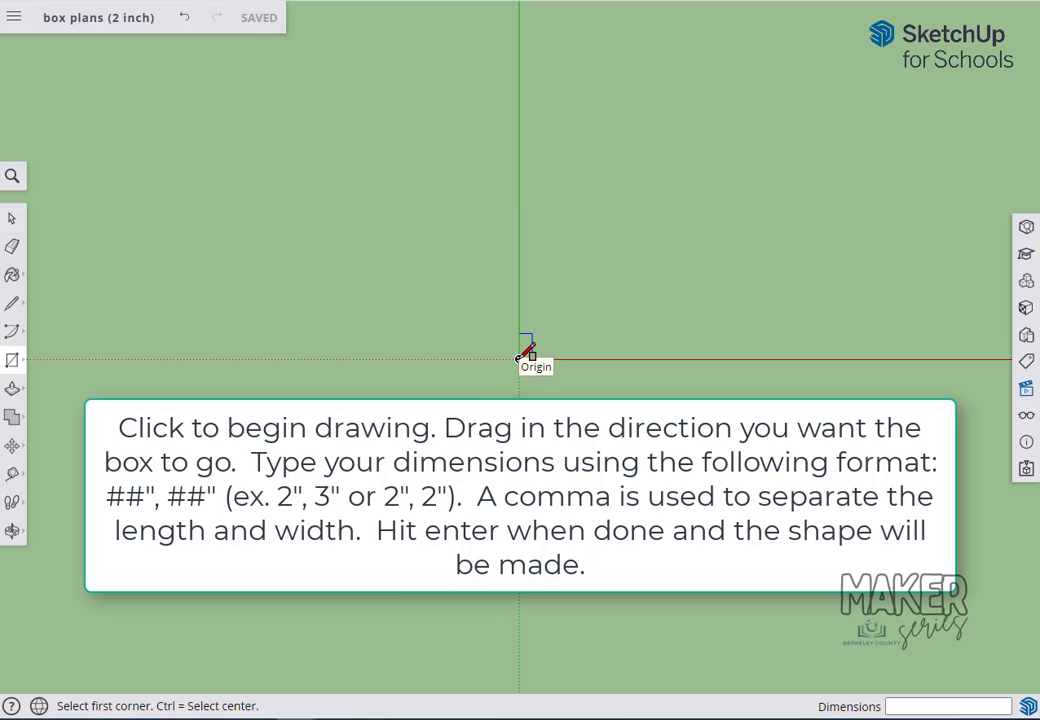
left_click(519, 358)
type("20")
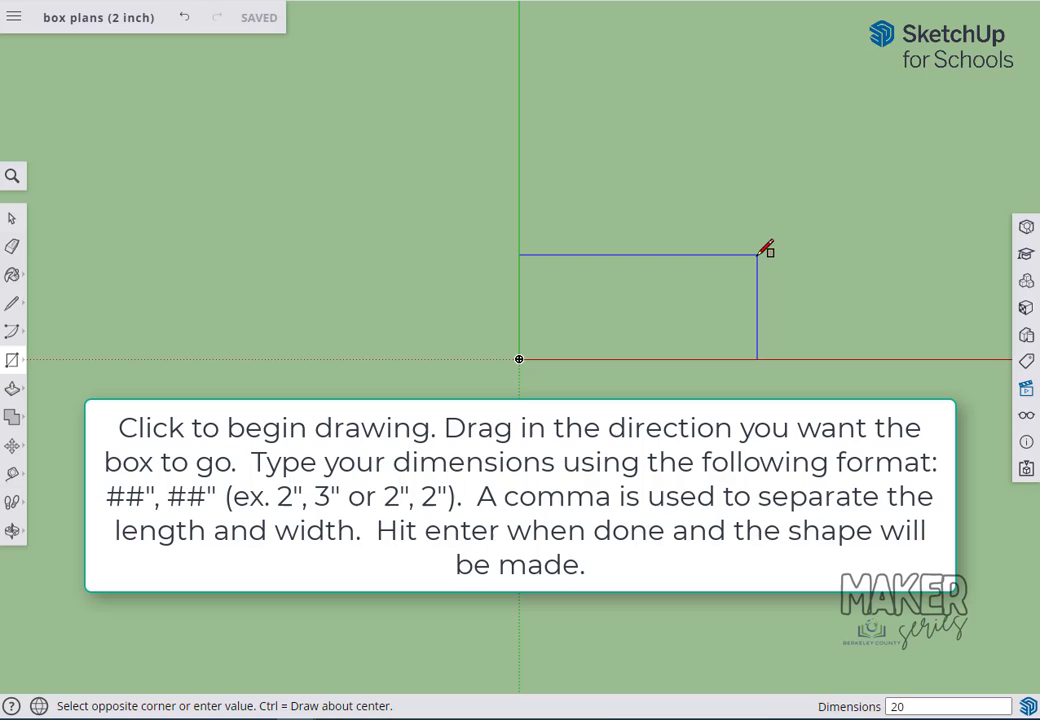
type("\",1")
type("2\"")
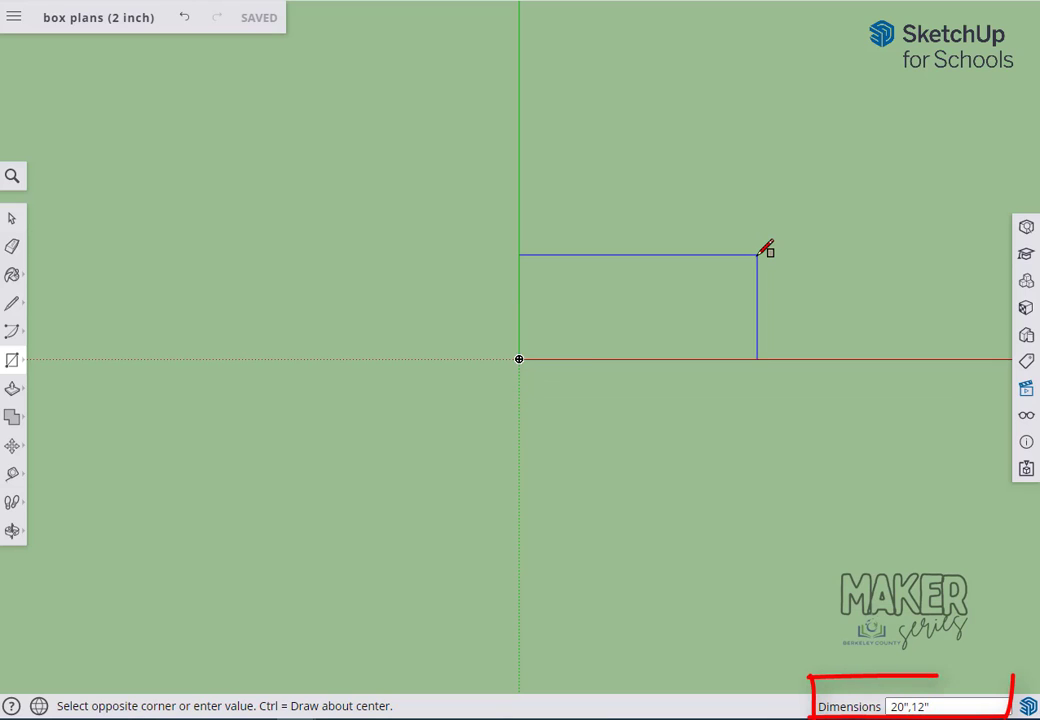
key("Return")
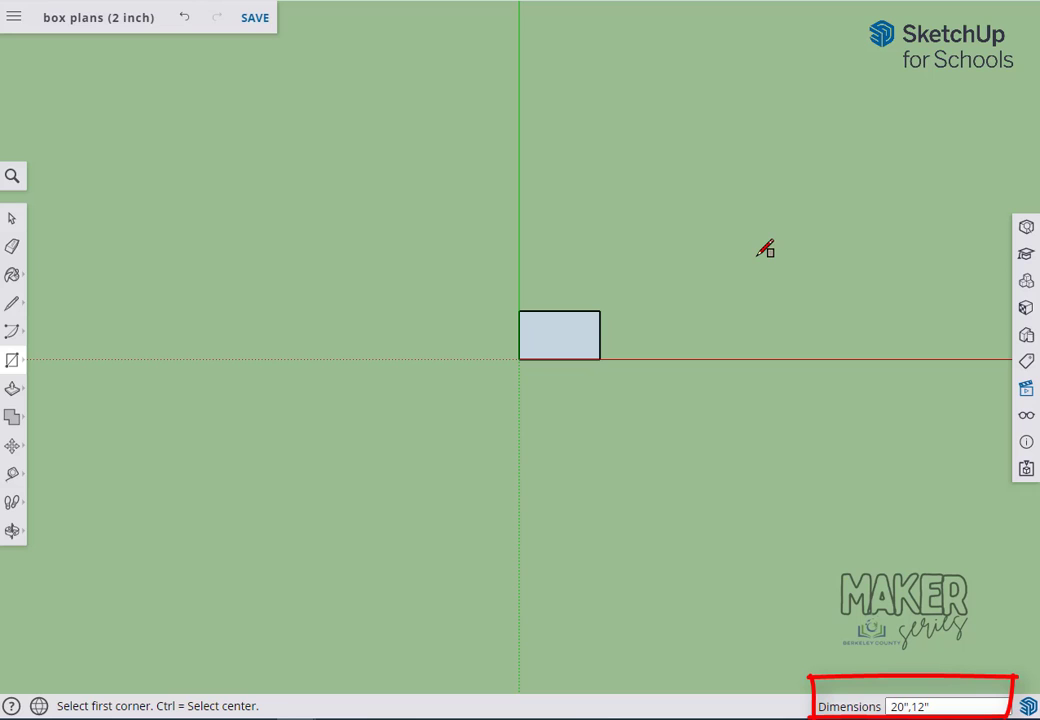
Group the 20" x 12" work-area rectangle, face and edges, into one object
scroll(567, 333, "up", 2)
scroll(567, 333, "up", 1)
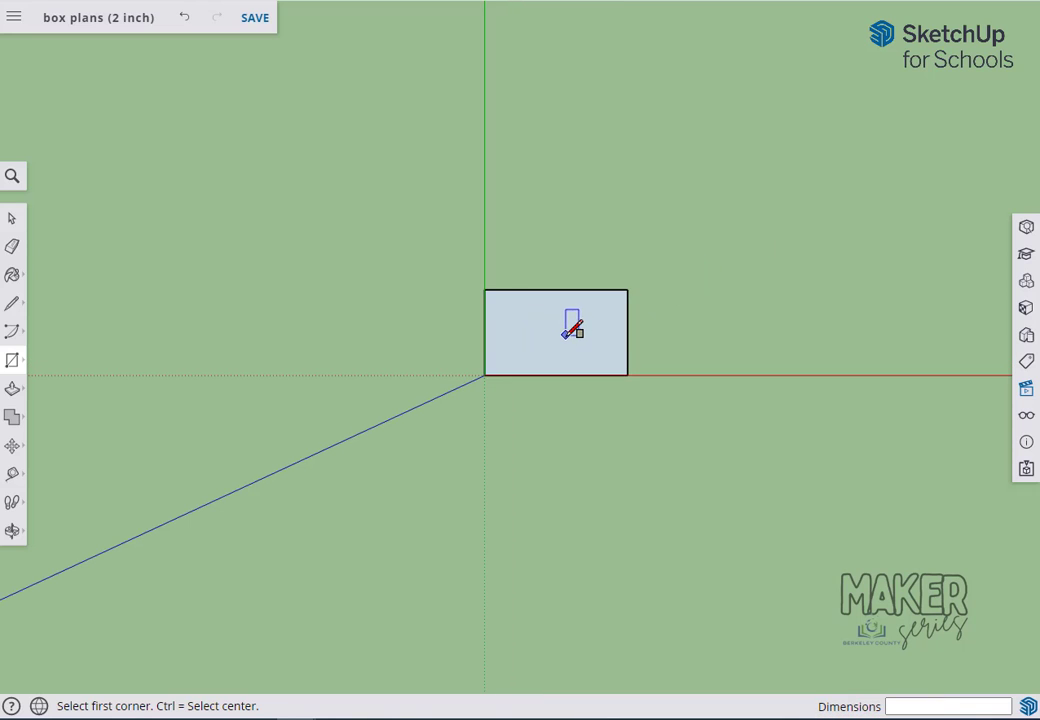
scroll(567, 334, "up", 3)
left_click(12, 218)
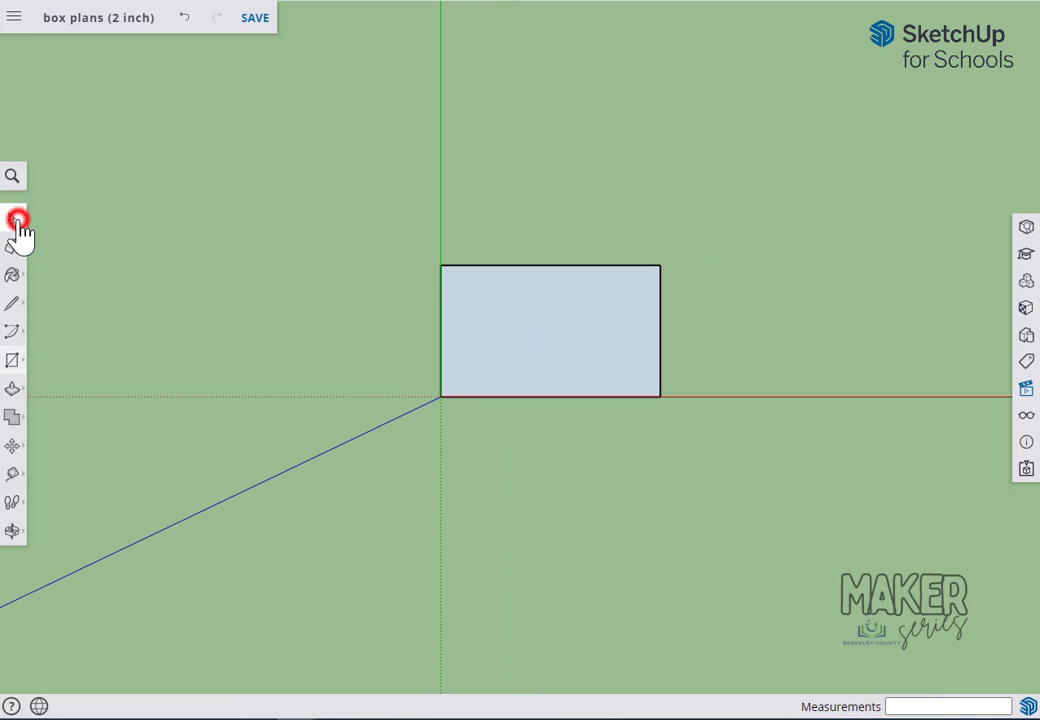
triple_click(551, 319)
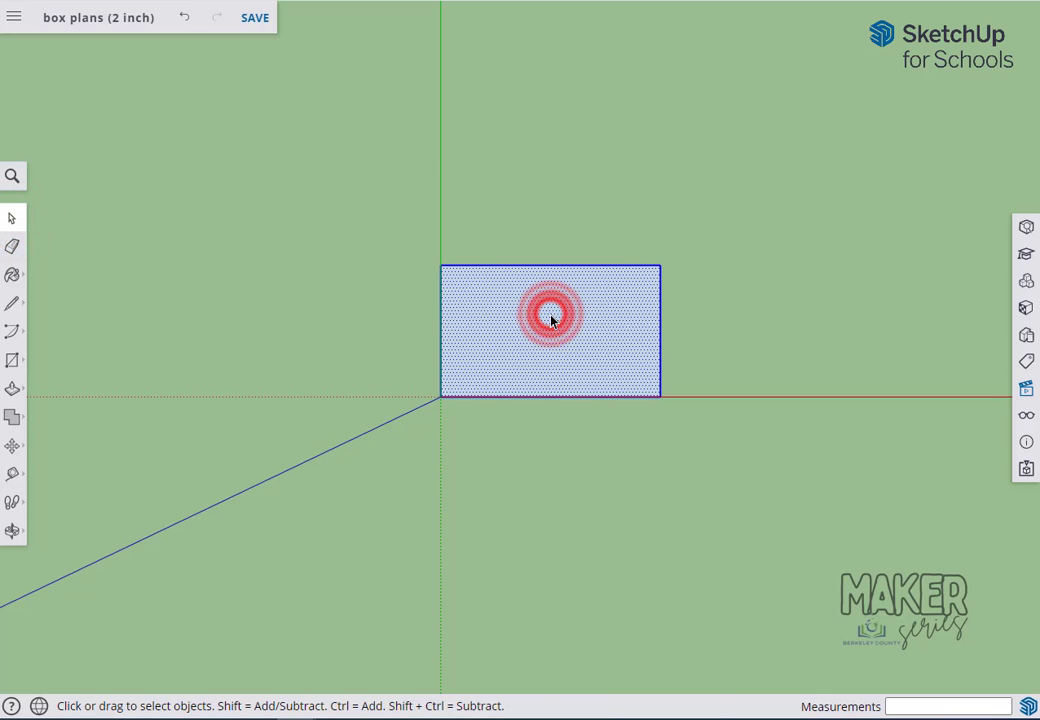
right_click(551, 321)
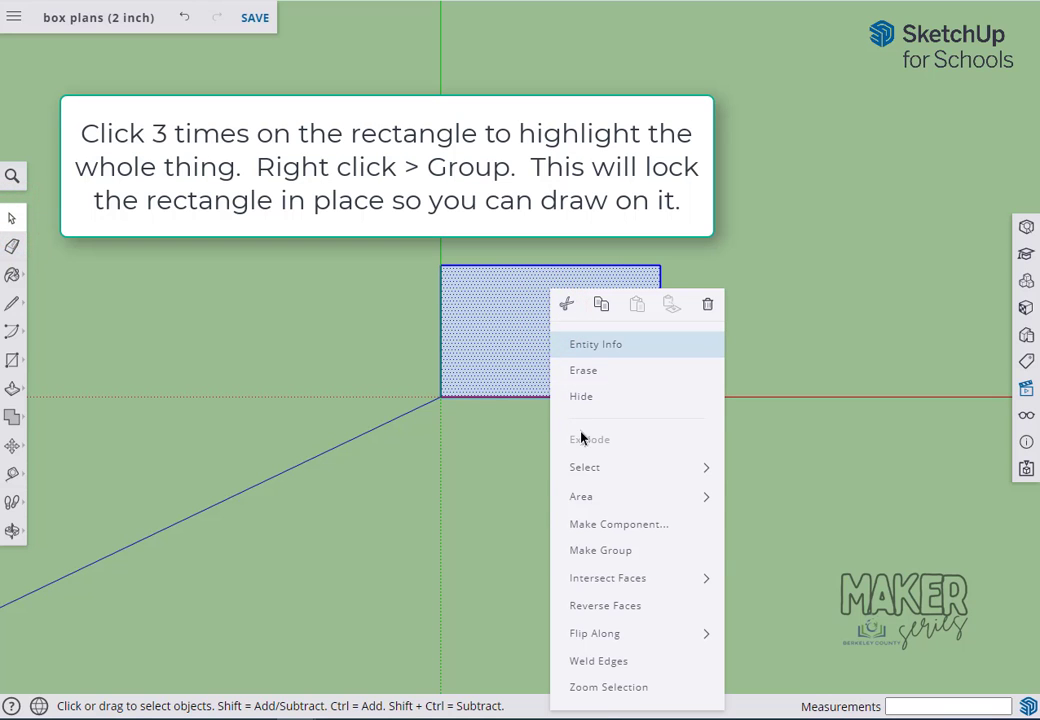
left_click(607, 550)
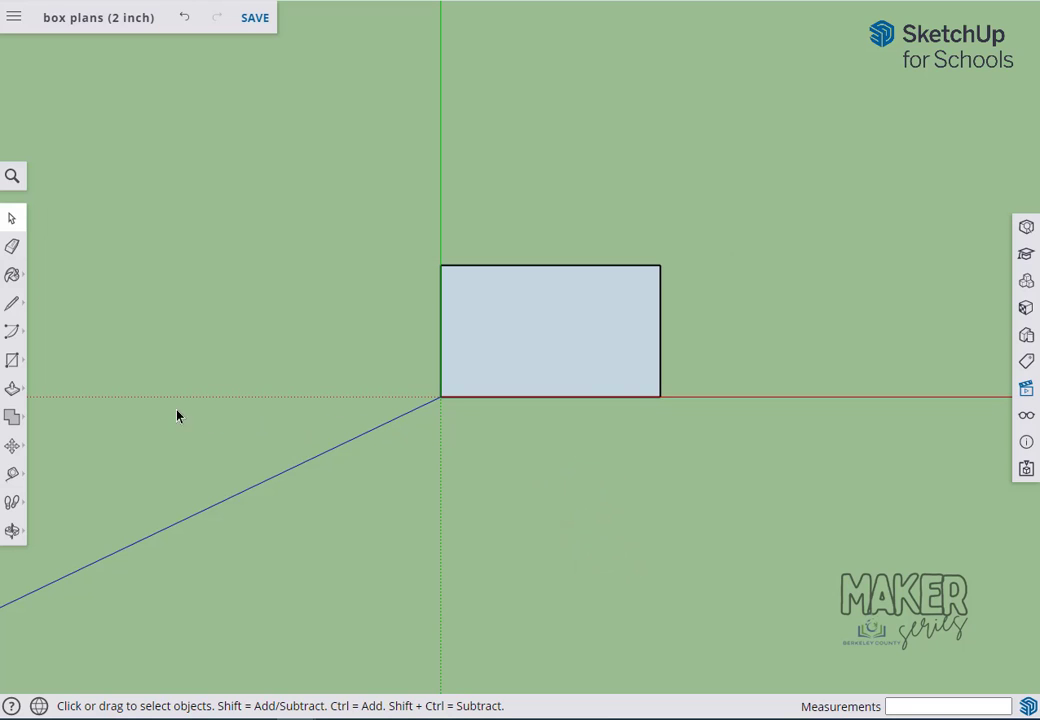
left_click(19, 365)
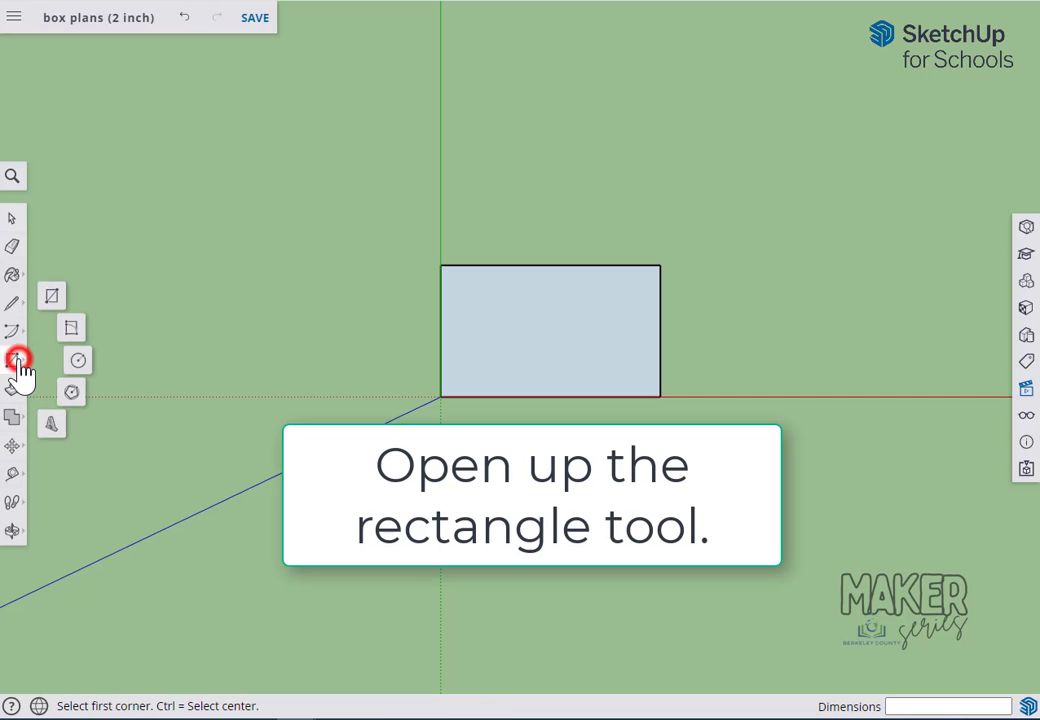
Draw a 2" x 2" square in the upper-left area of the grouped work rectangle
left_click(56, 298)
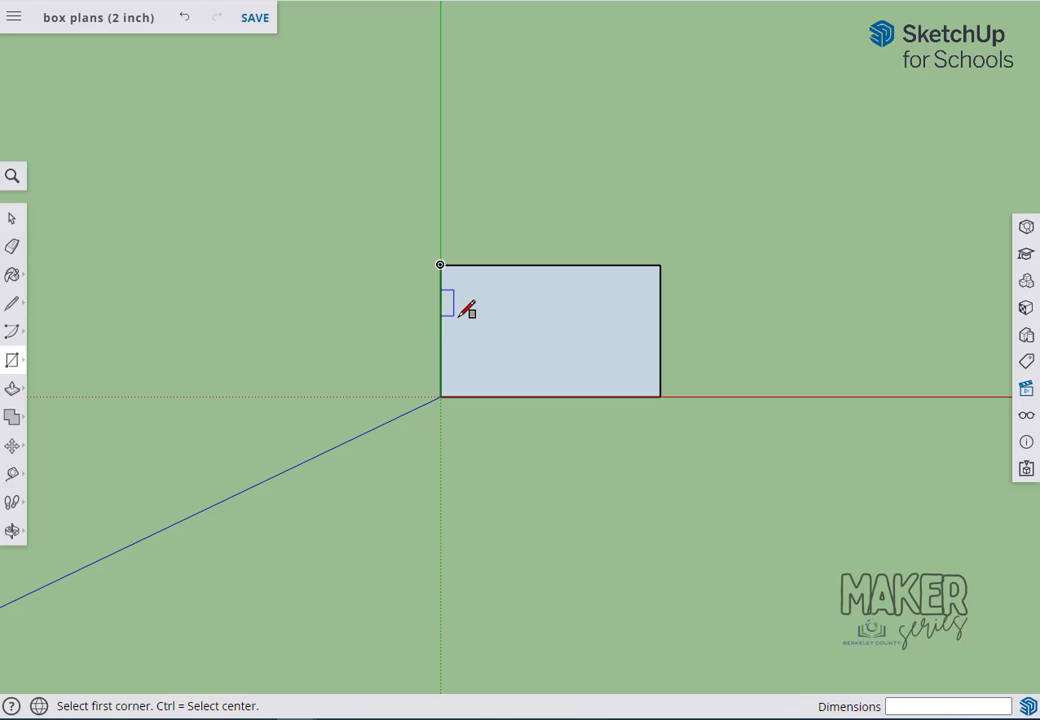
left_click(469, 311)
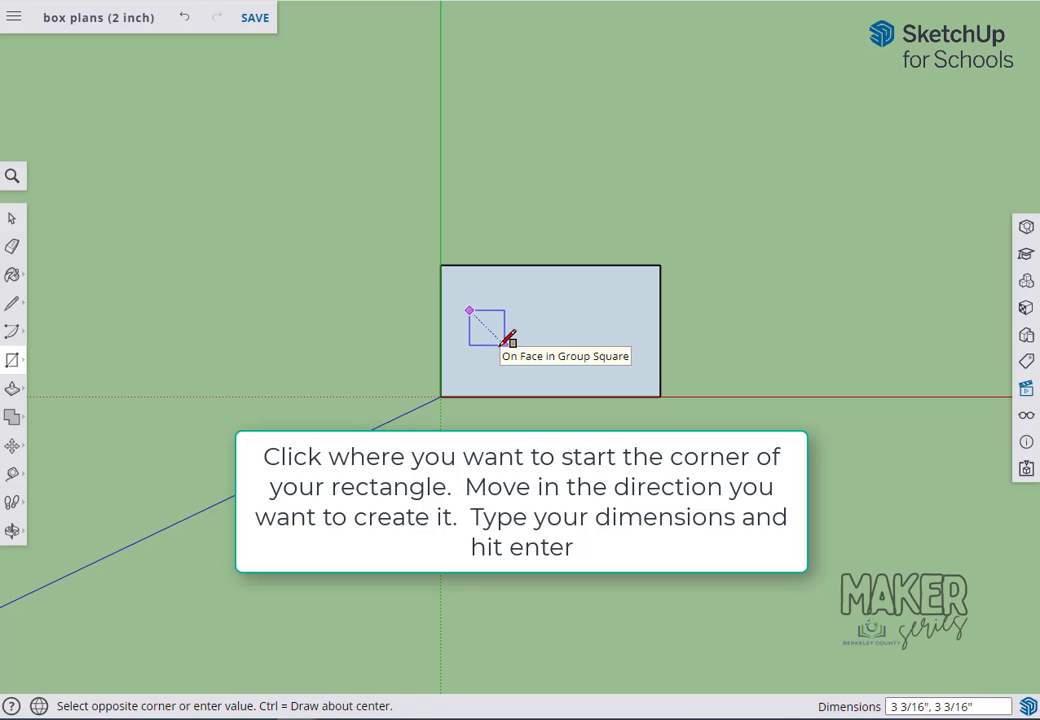
type("2")
key("BackSpace")
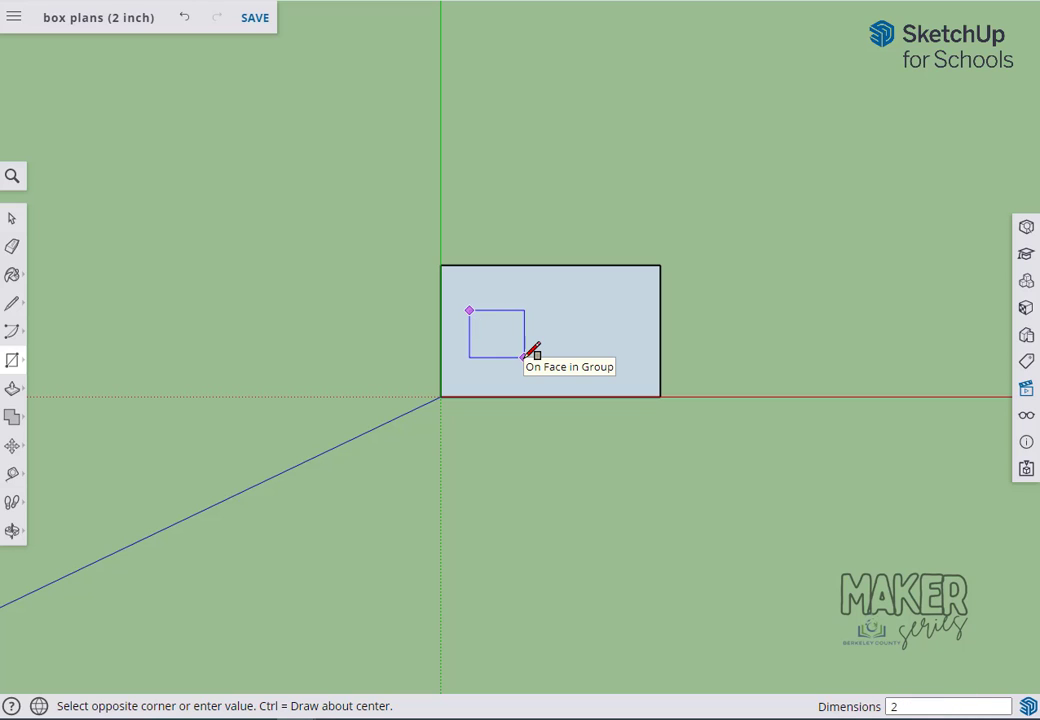
type("\",2\"")
key("Return")
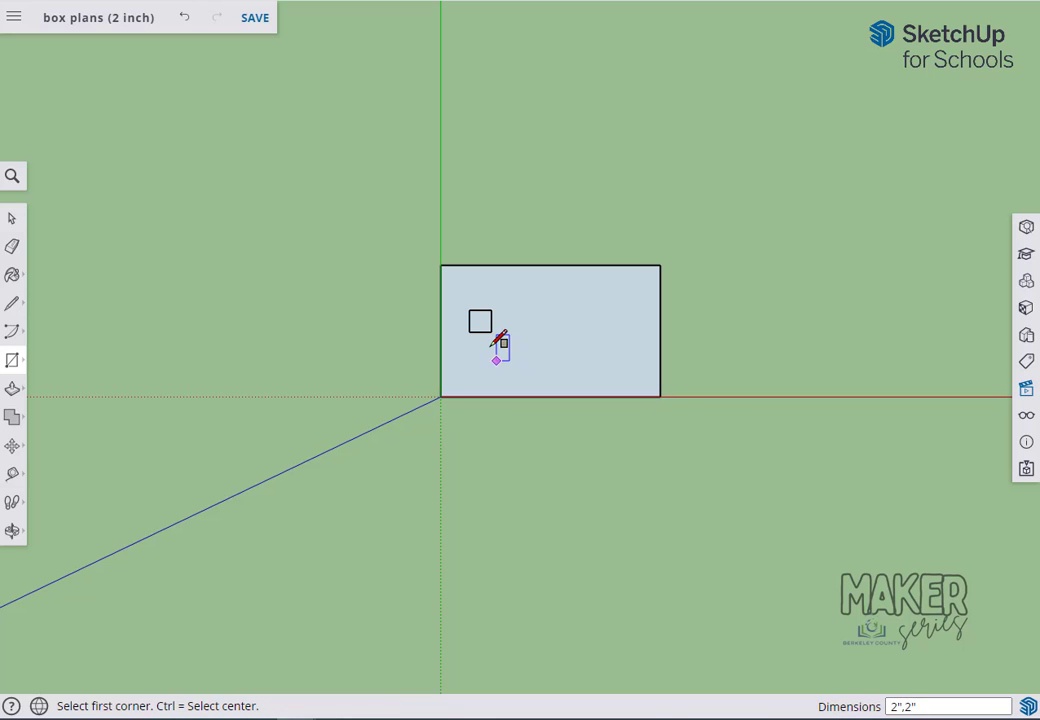
Add two more 2" x 2" squares to the right of the first, forming a row of three
left_click(13, 532)
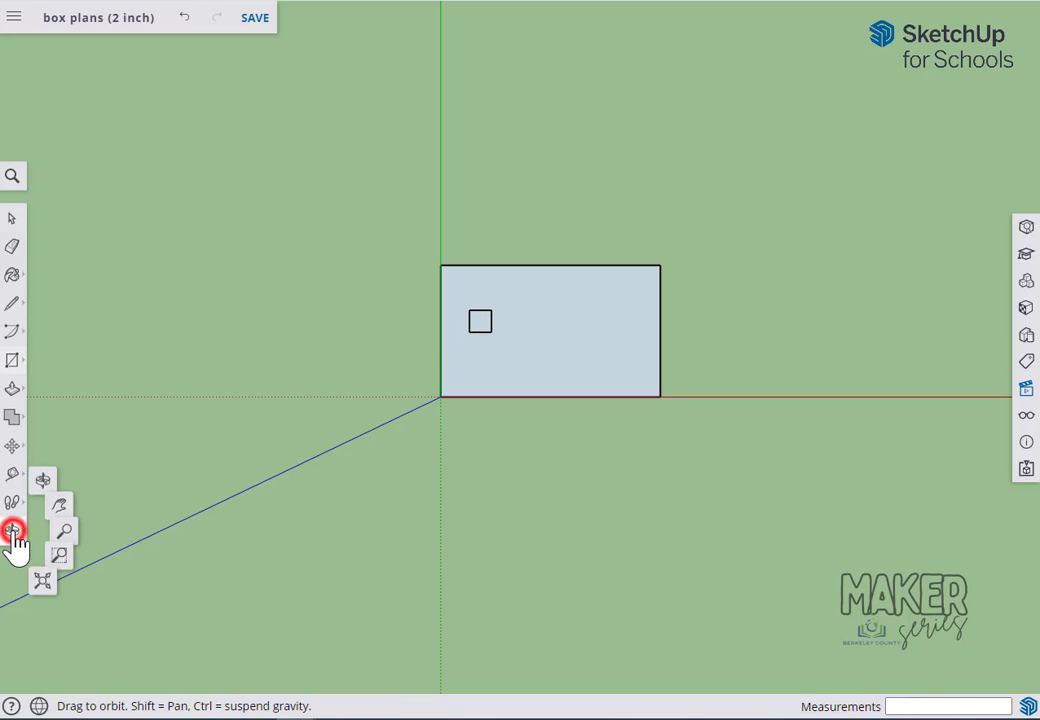
left_click(72, 563)
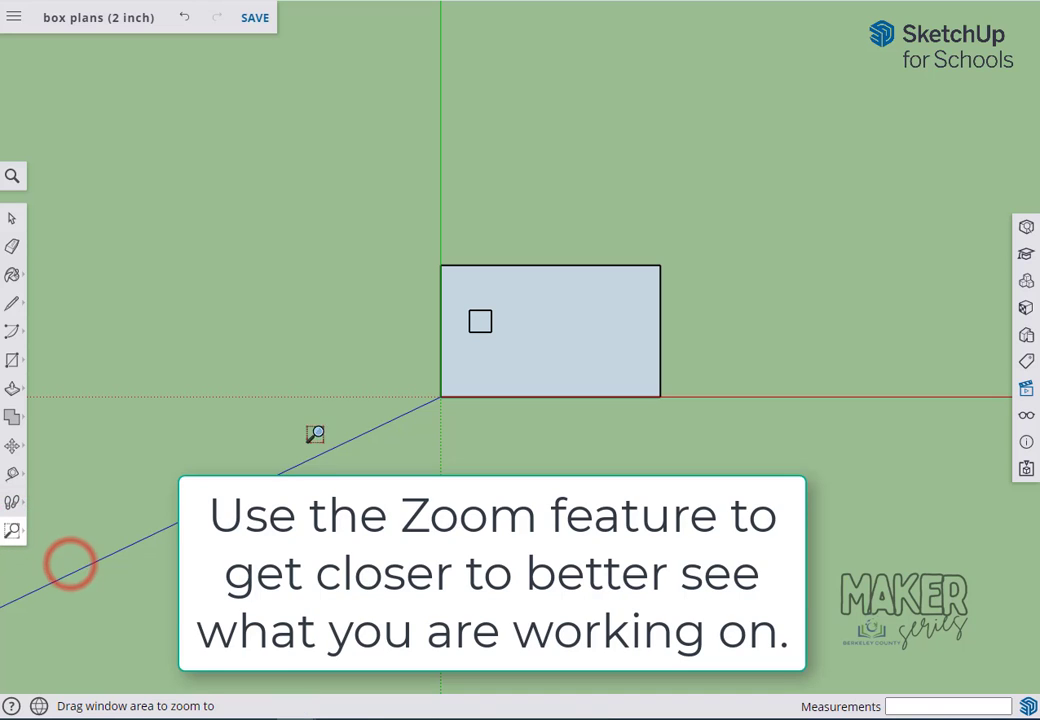
left_click_drag(409, 221, 718, 425)
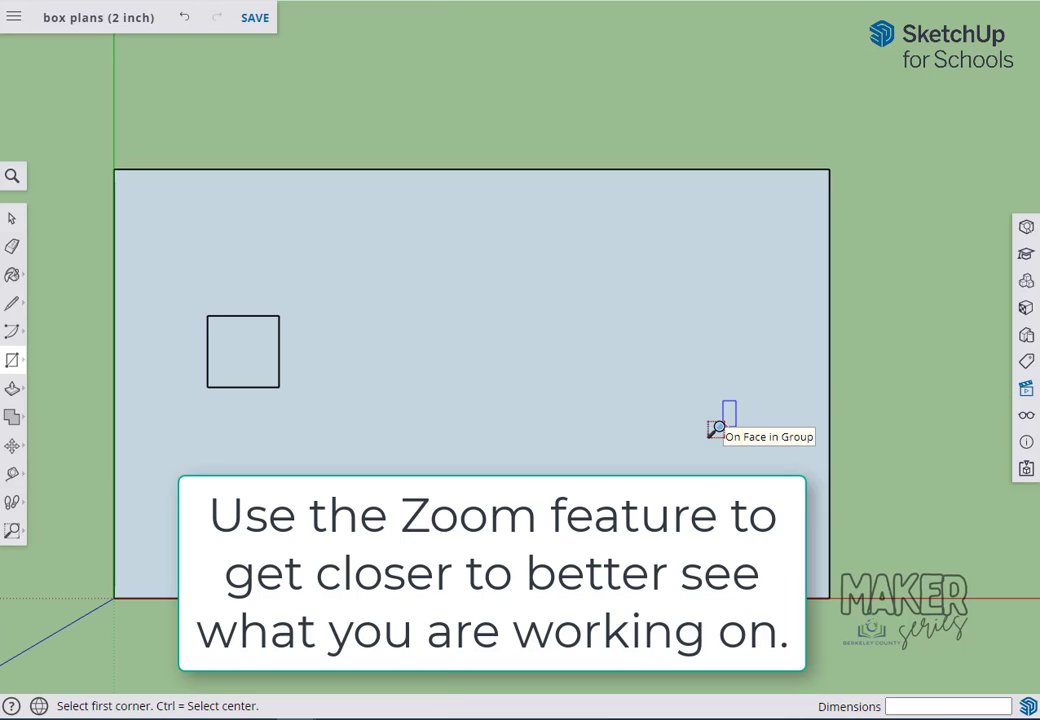
left_click(13, 367)
left_click(50, 297)
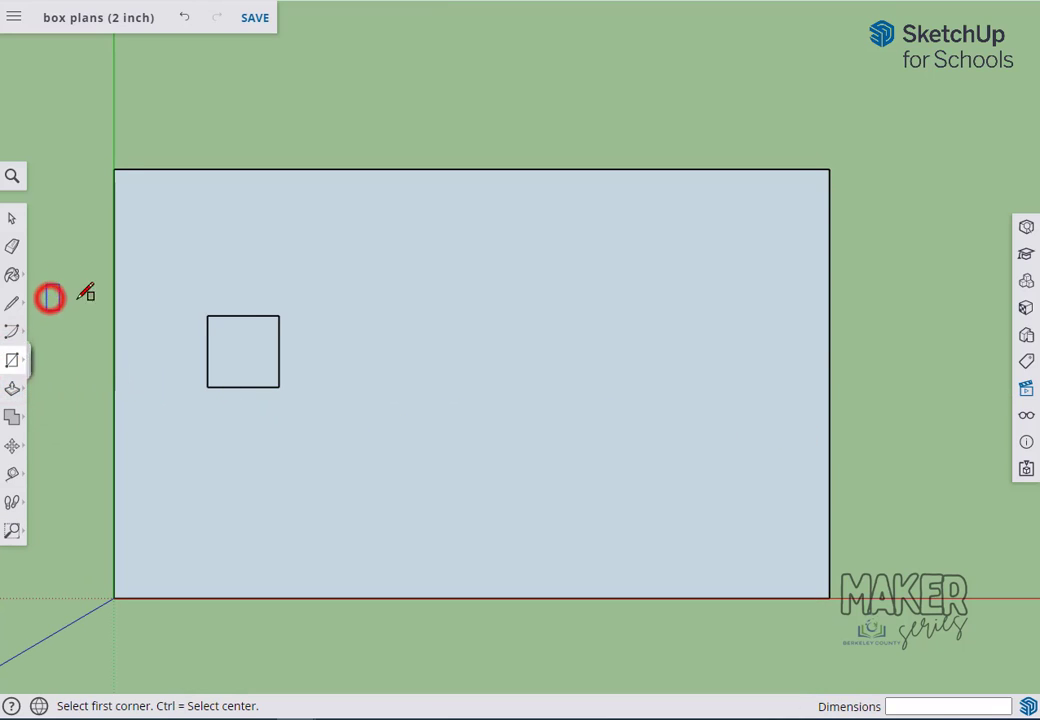
left_click(279, 316)
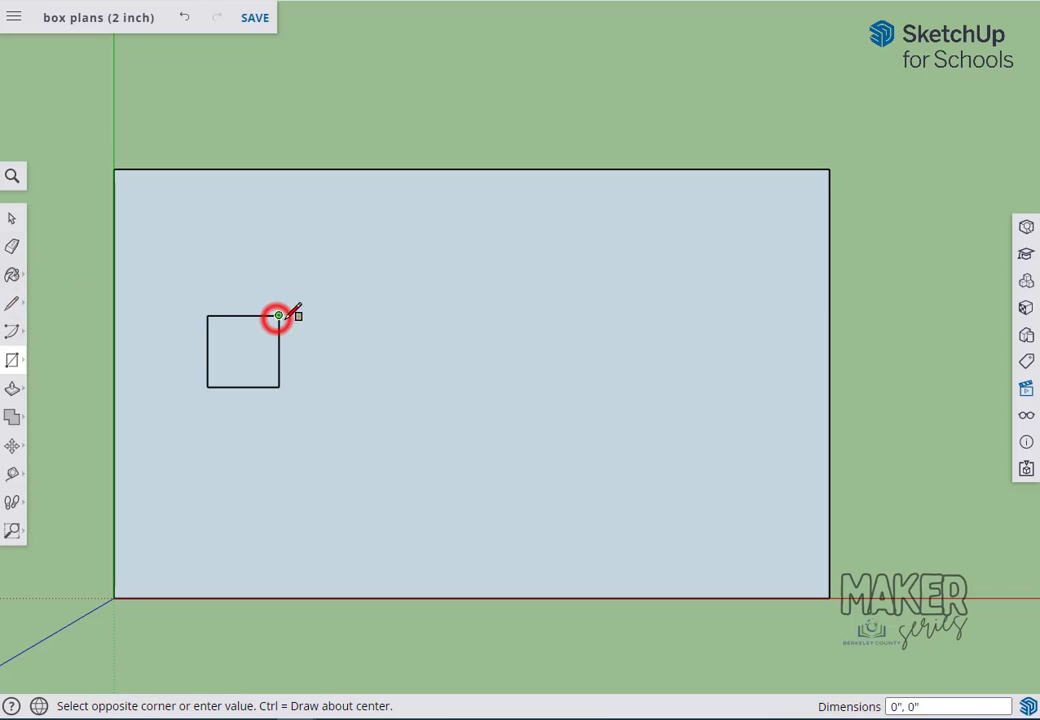
left_click(348, 316)
type("2")
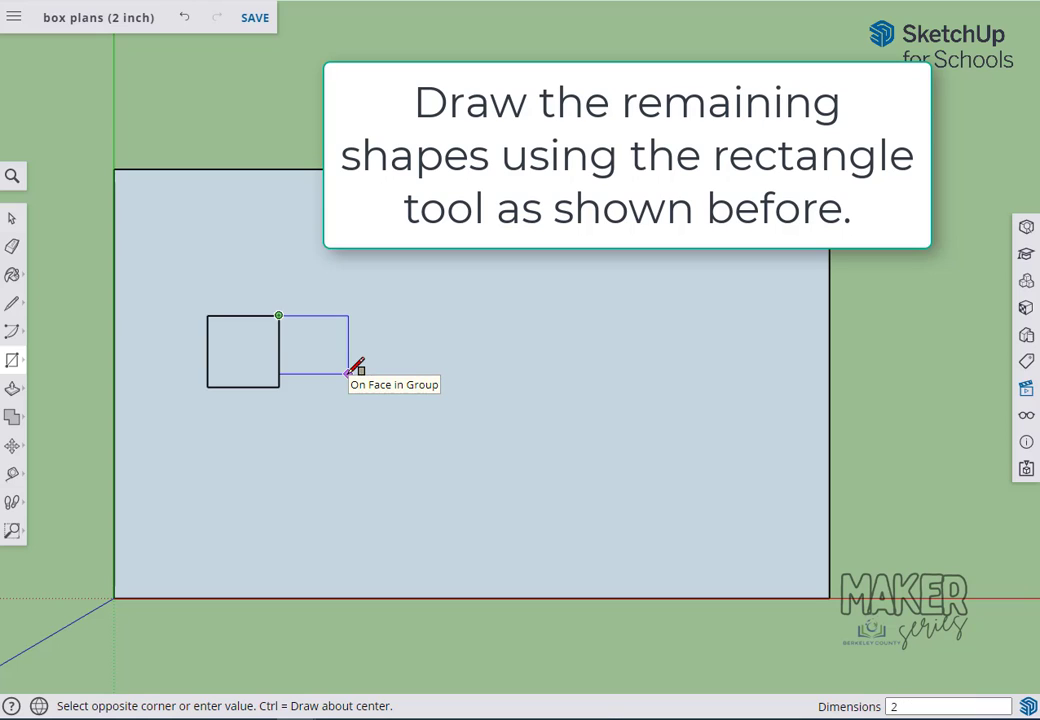
type("\",2")
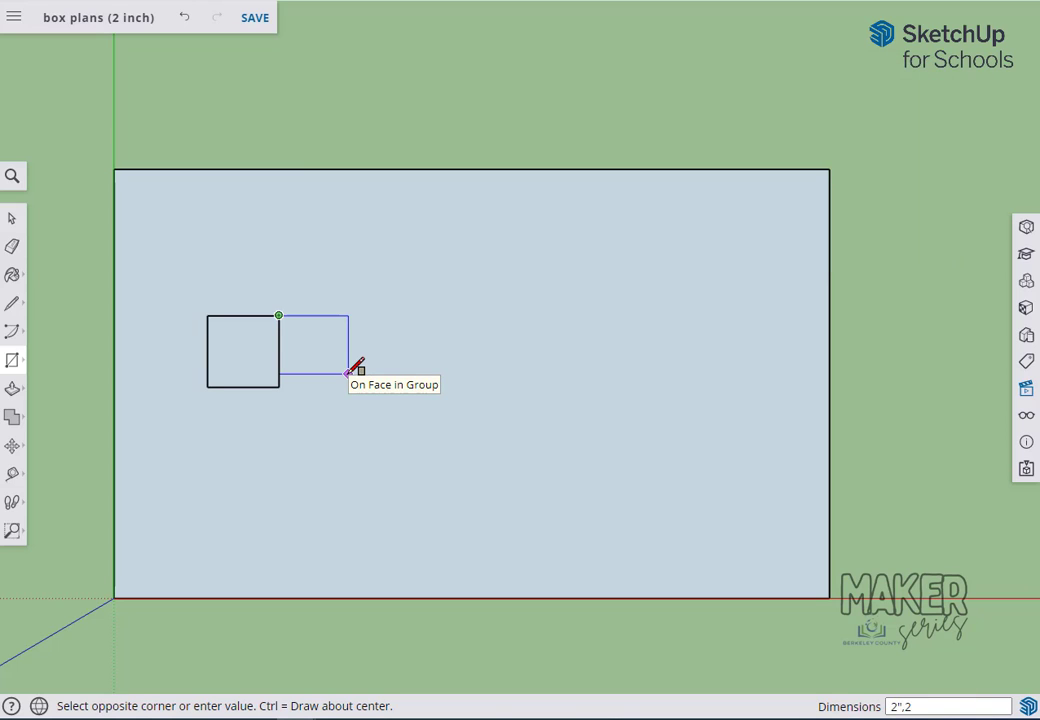
type("\"")
key("Return")
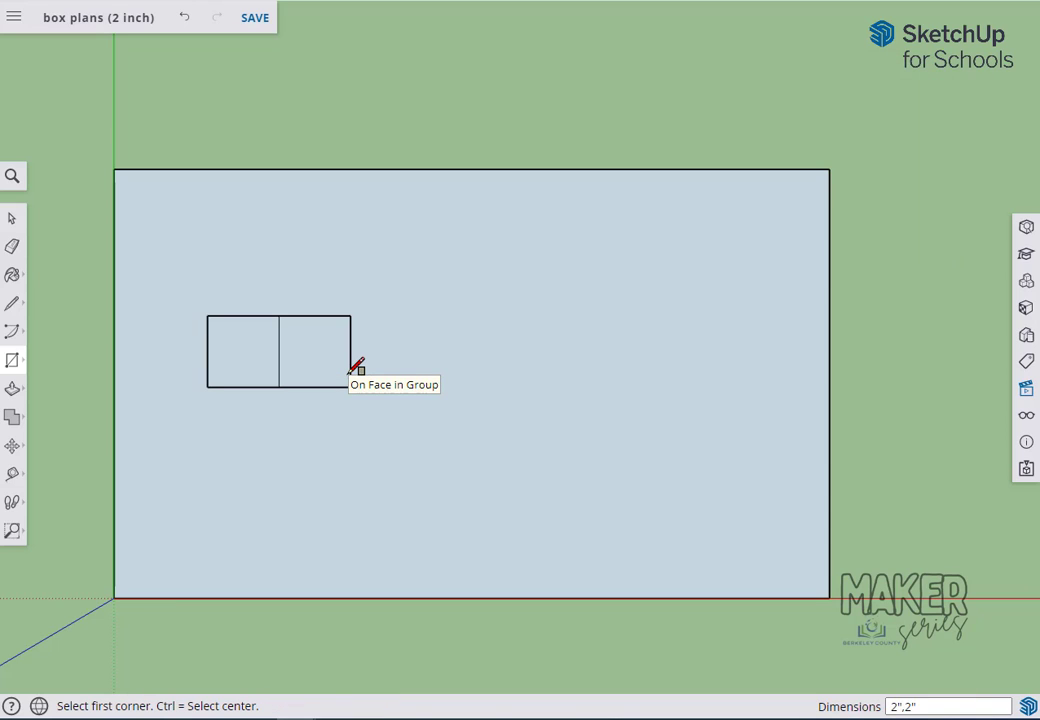
left_click(350, 315)
type("2")
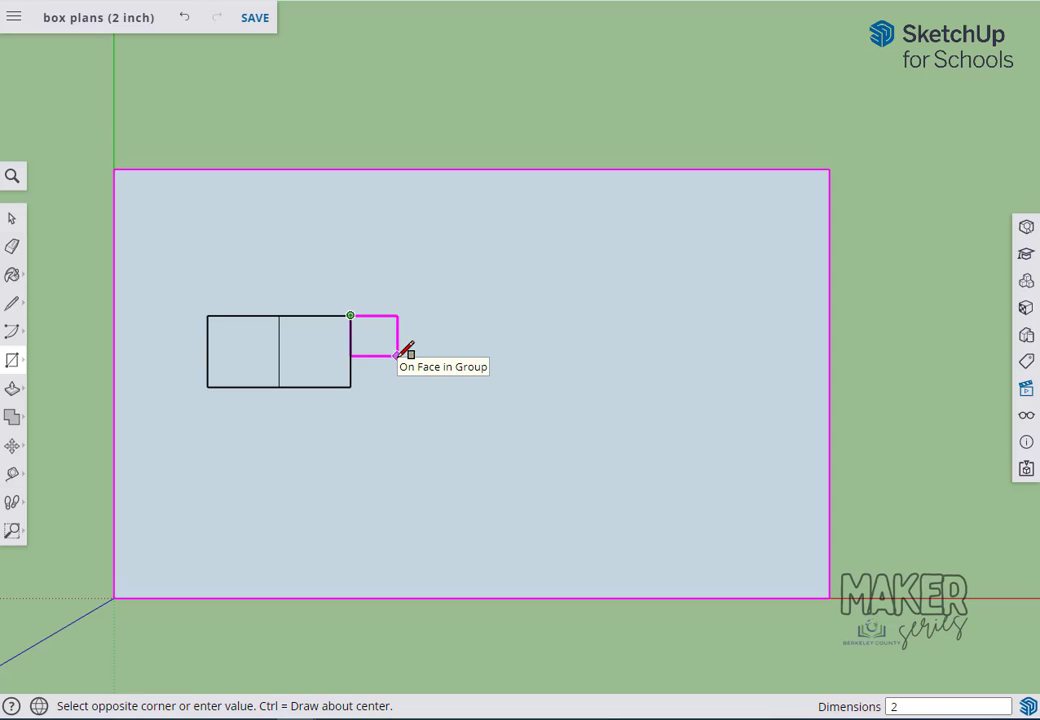
type("\",2\"")
key("Return")
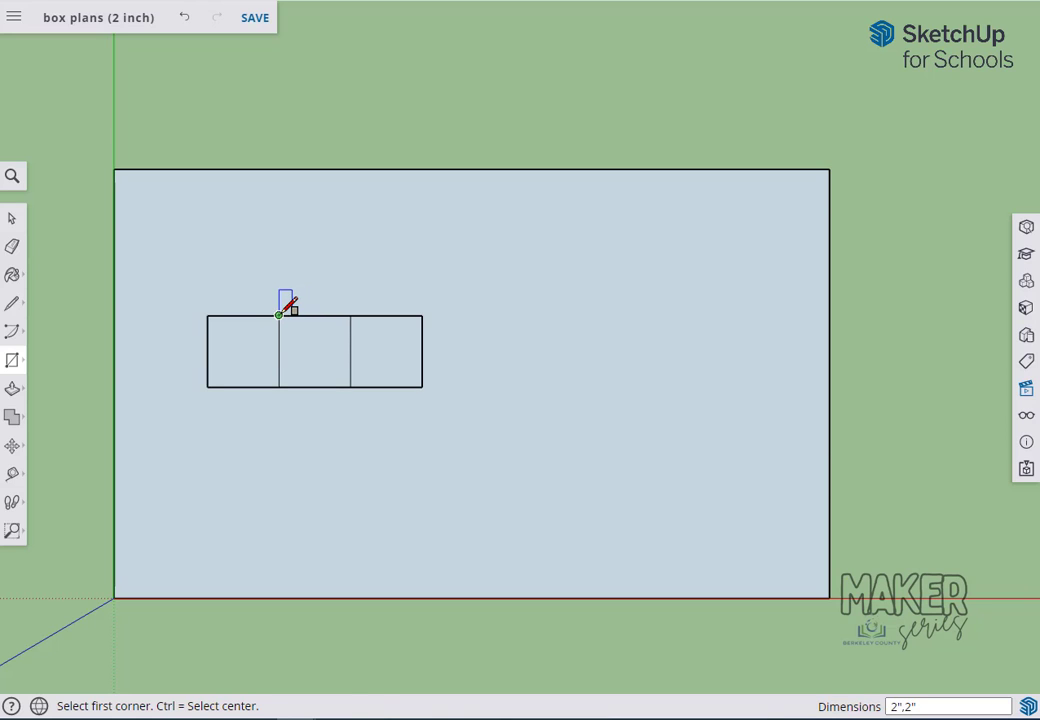
Add one 2" square above the middle square and two below it, completing the cross net
left_click(279, 315)
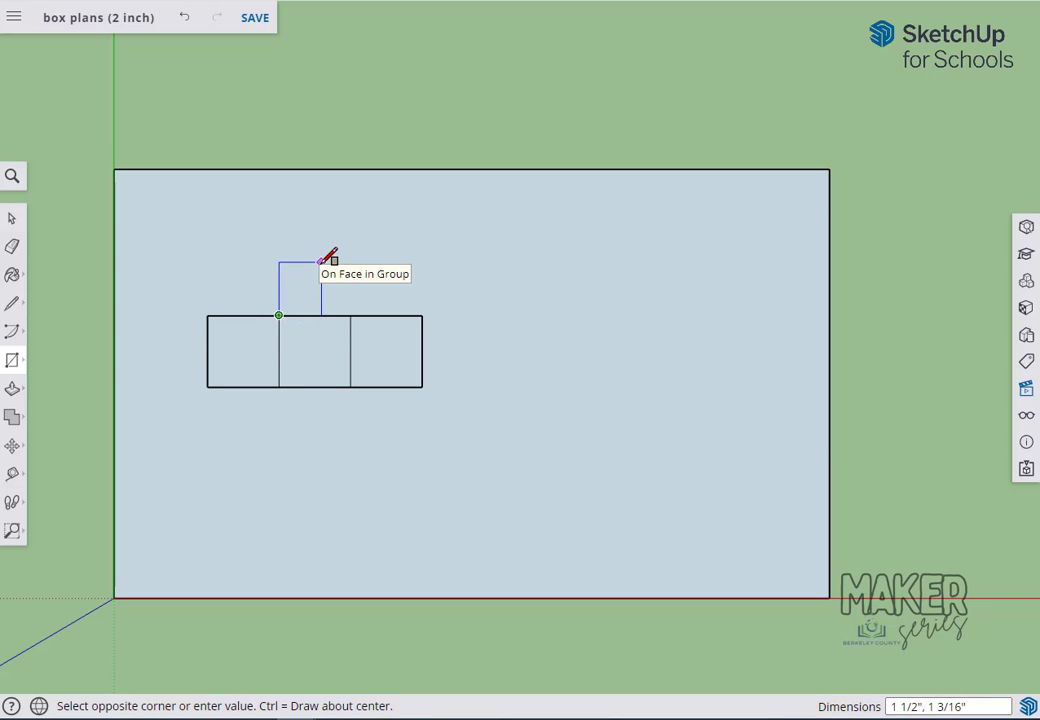
type("2\",2")
type("\"")
key("Return")
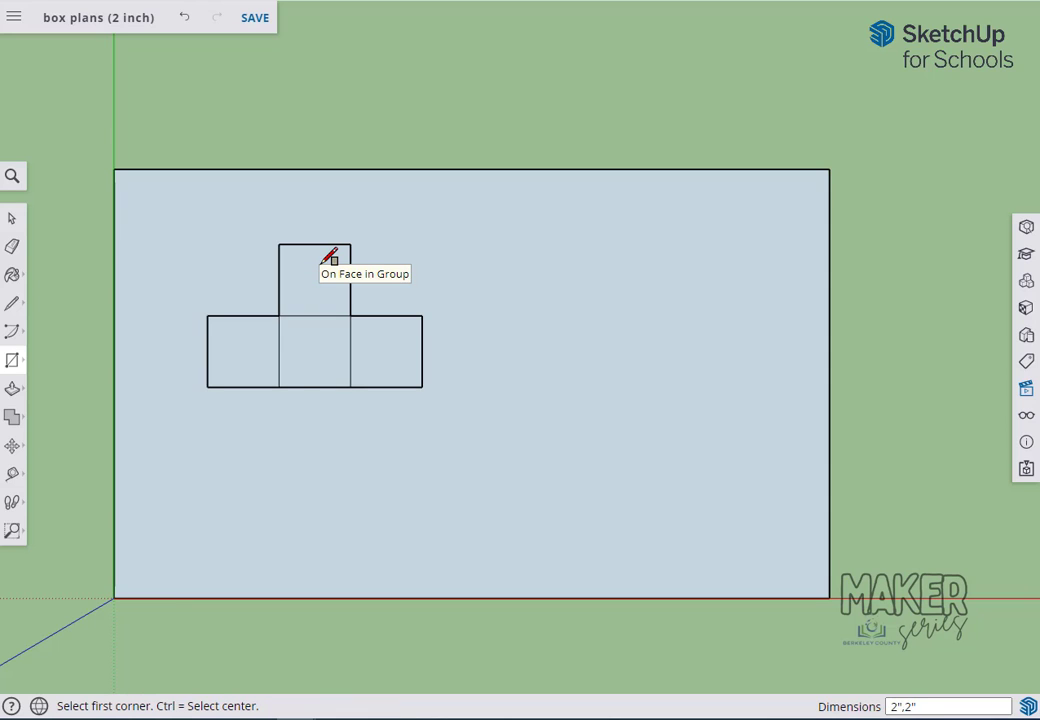
left_click(279, 387)
type("2")
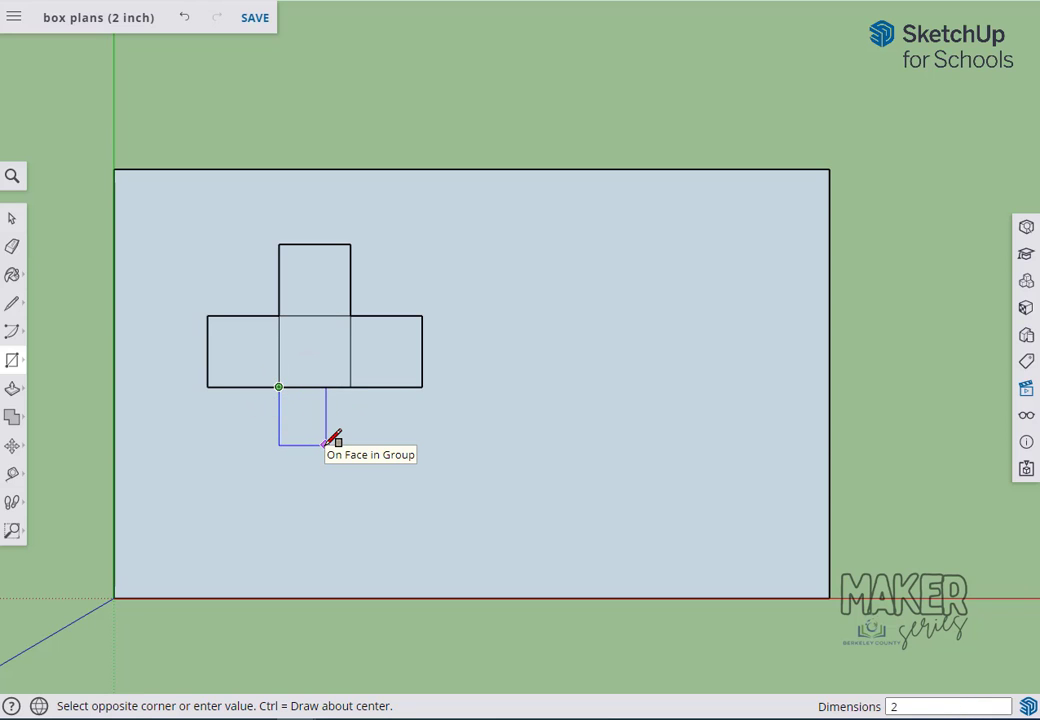
type("\",2\"")
key("Return")
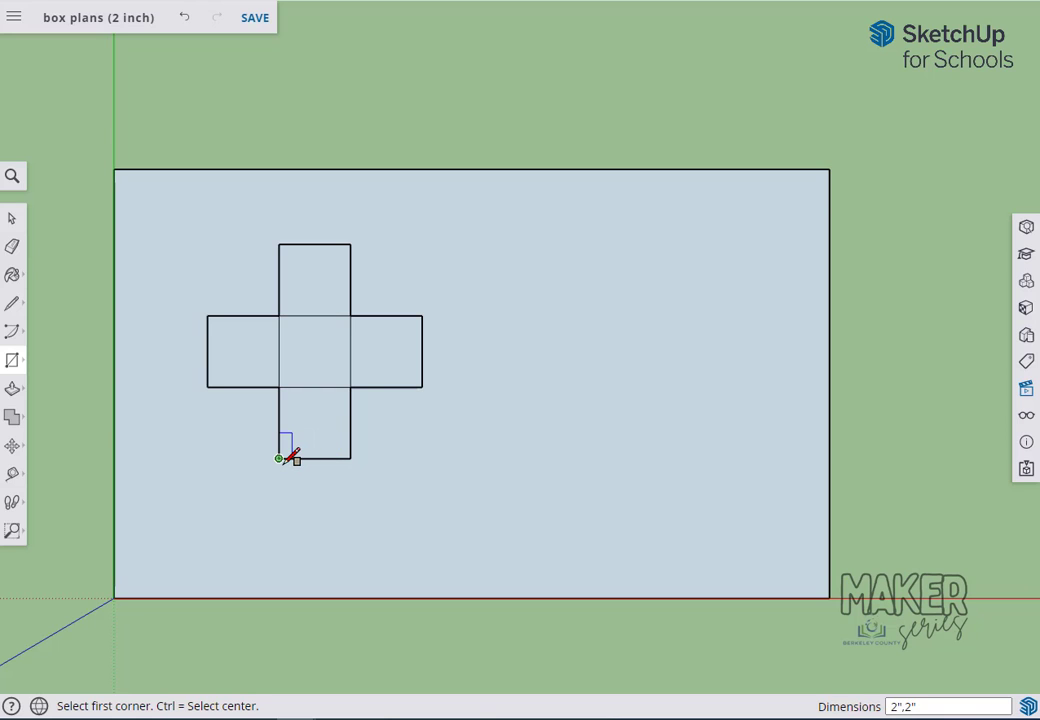
left_click(279, 458)
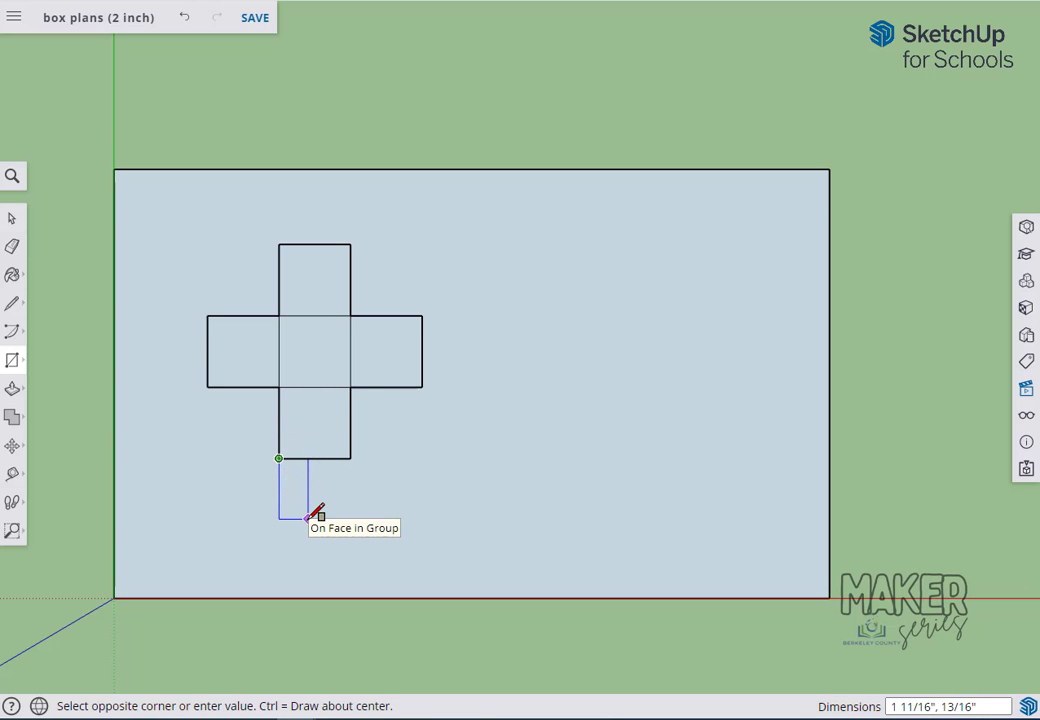
type("2\",2")
type("\"")
key("Return")
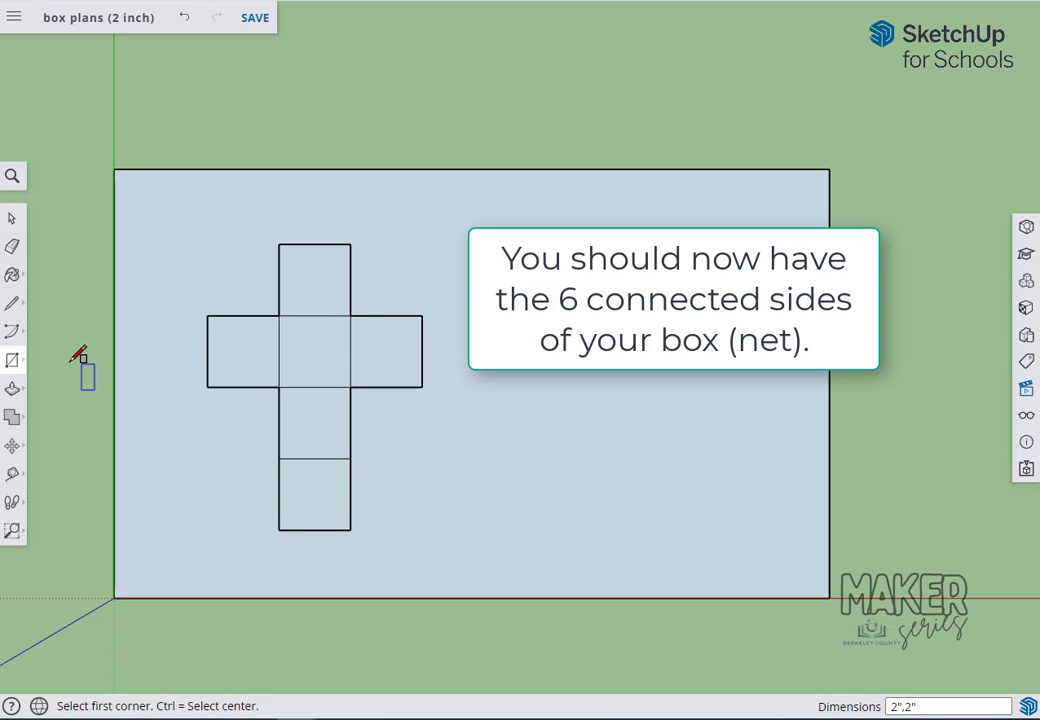
Erase the 20" x 12" base rectangle, save, and select the whole six-square net
key("space")
left_click(12, 250)
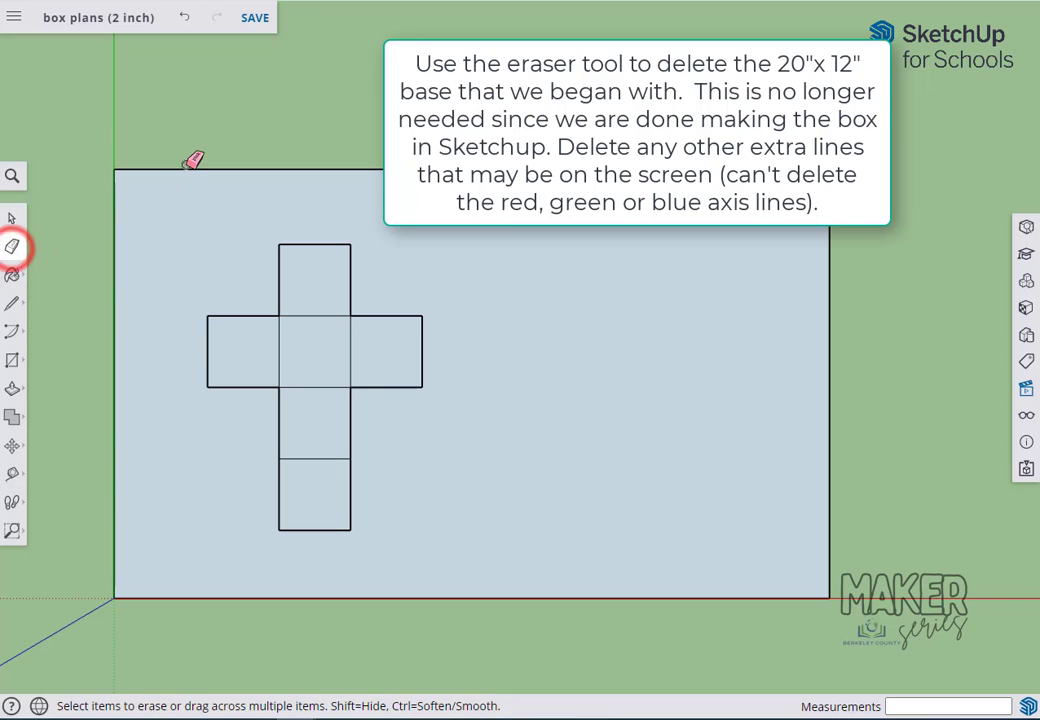
left_click(183, 170)
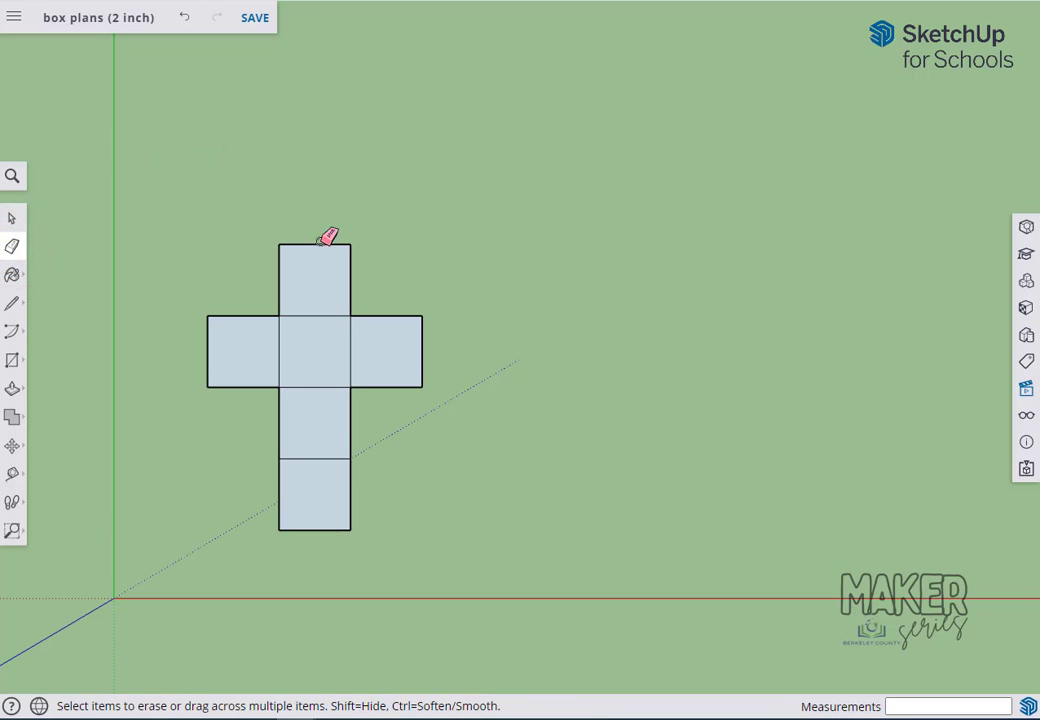
left_click(266, 24)
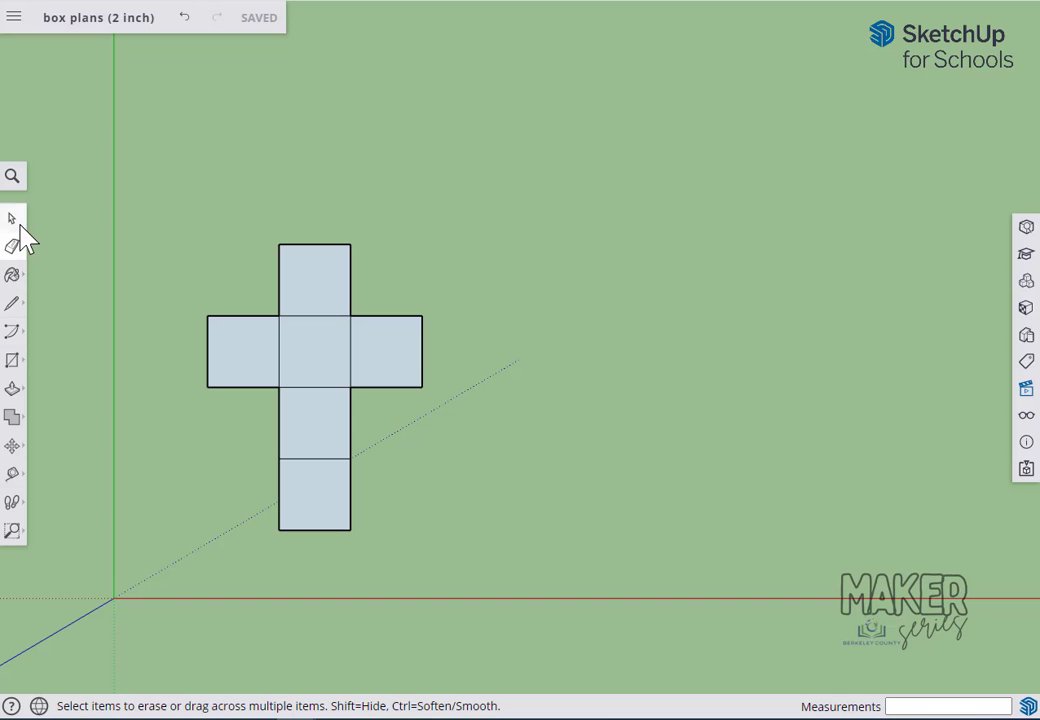
left_click(15, 220)
left_click_drag(135, 181, 474, 569)
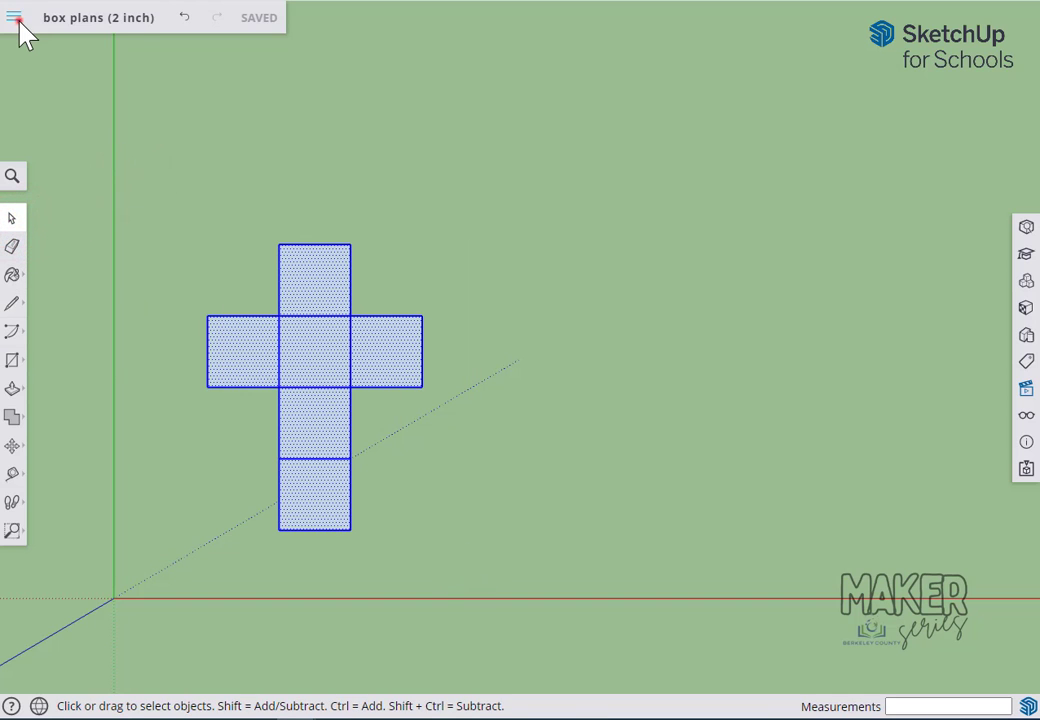
Export the net as a DXF with only Edges checked, excluding faces, text and dimensions
left_click(14, 17)
left_click(97, 224)
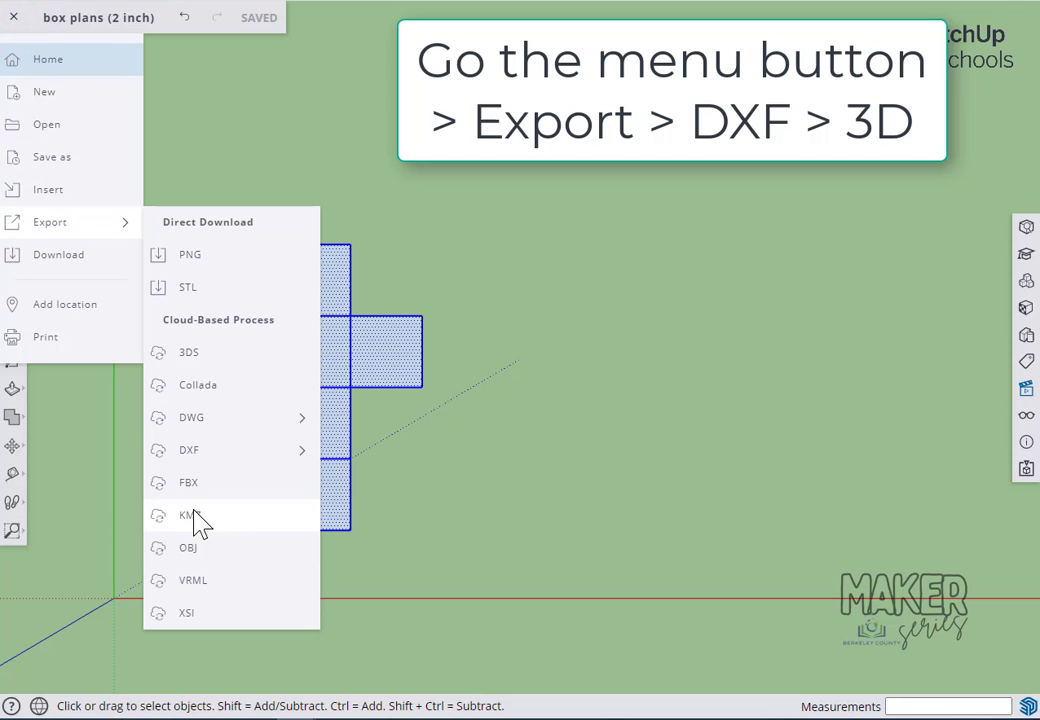
mouse_move(231, 450)
left_click(362, 452)
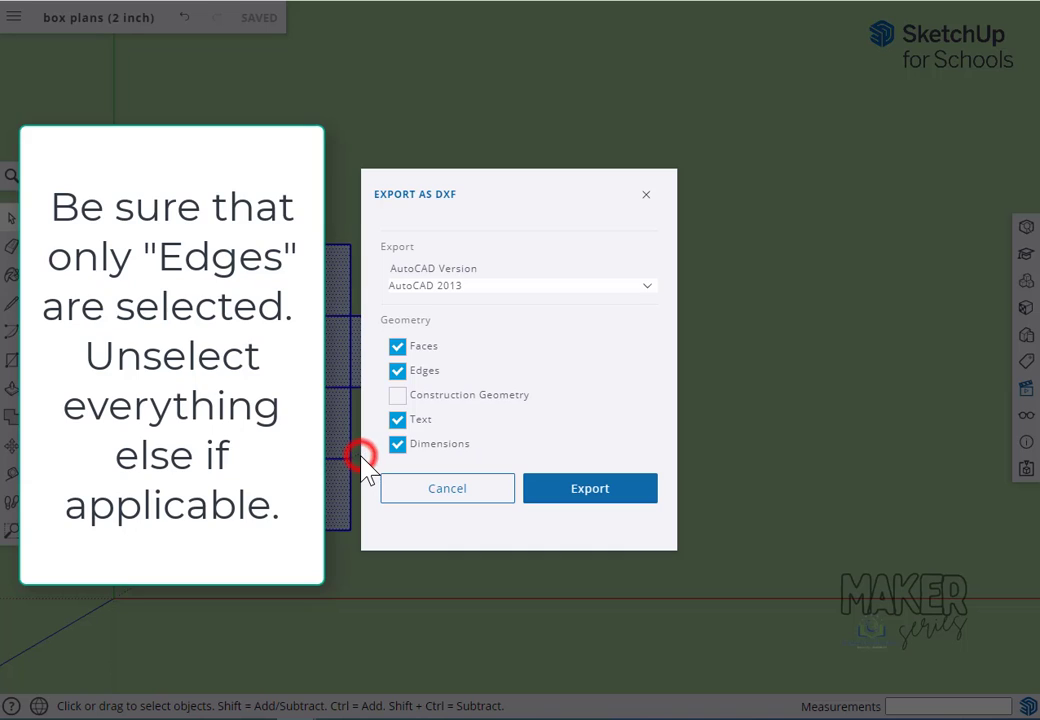
left_click(397, 346)
left_click(398, 419)
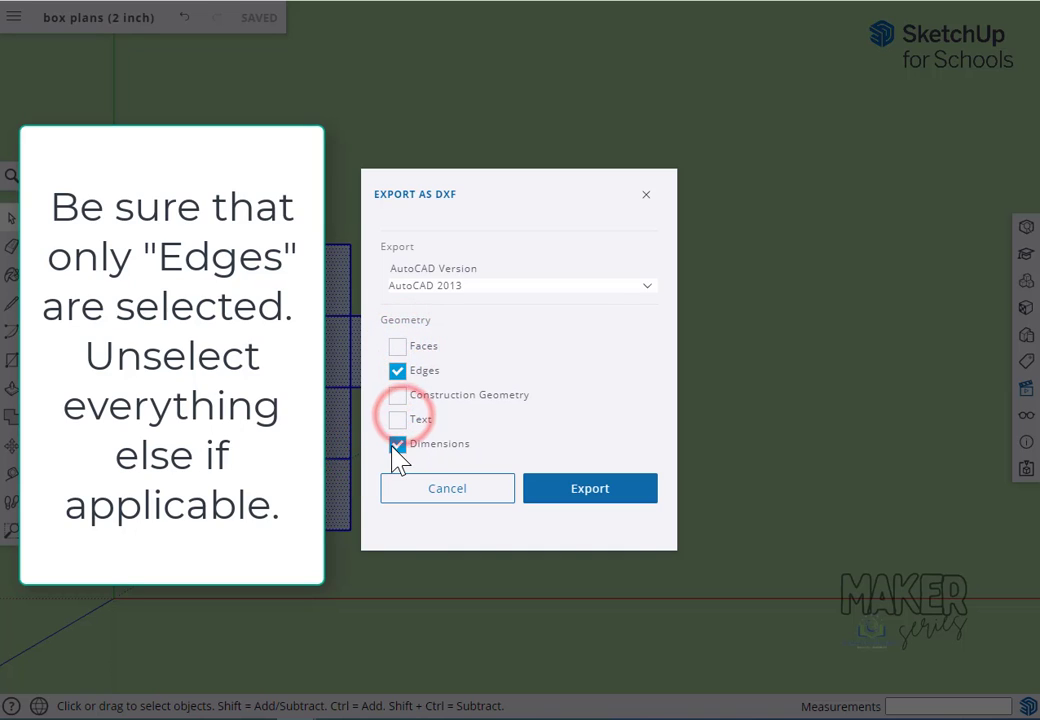
left_click(398, 444)
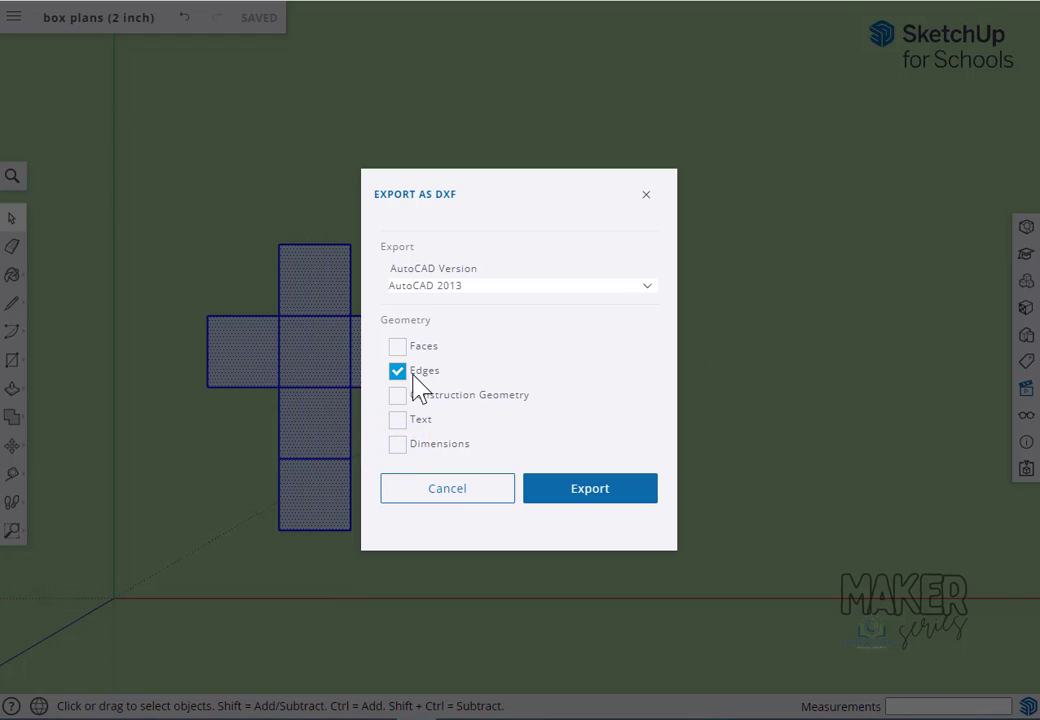
left_click(563, 494)
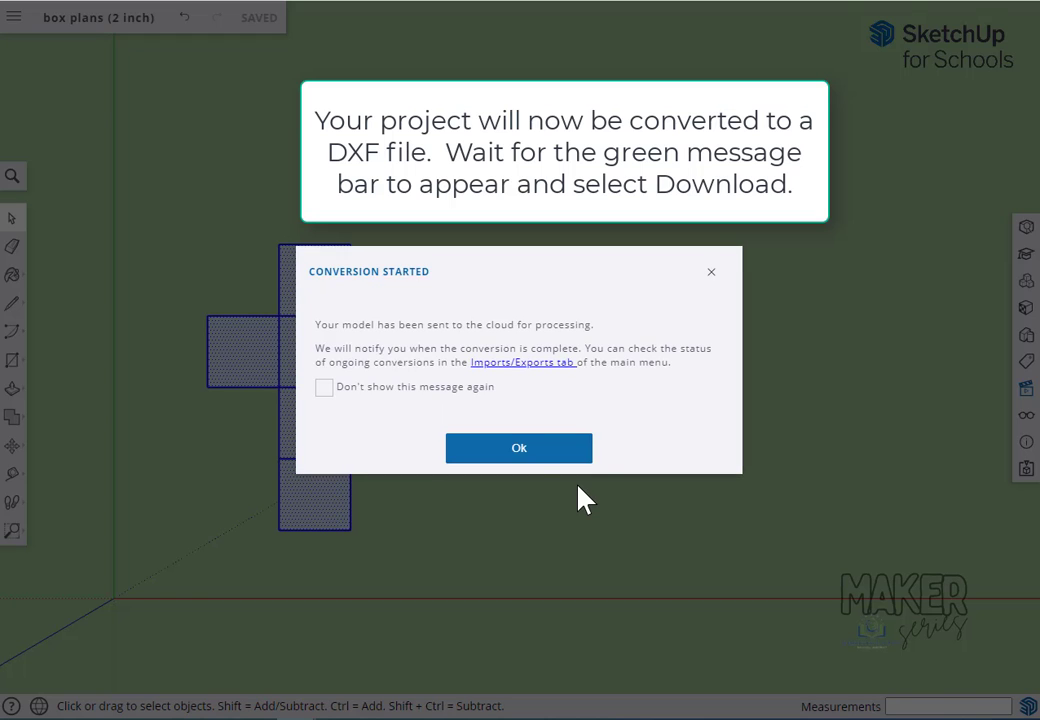
Dismiss the conversion notice and download box plans (2 inch).dxf
left_click(529, 458)
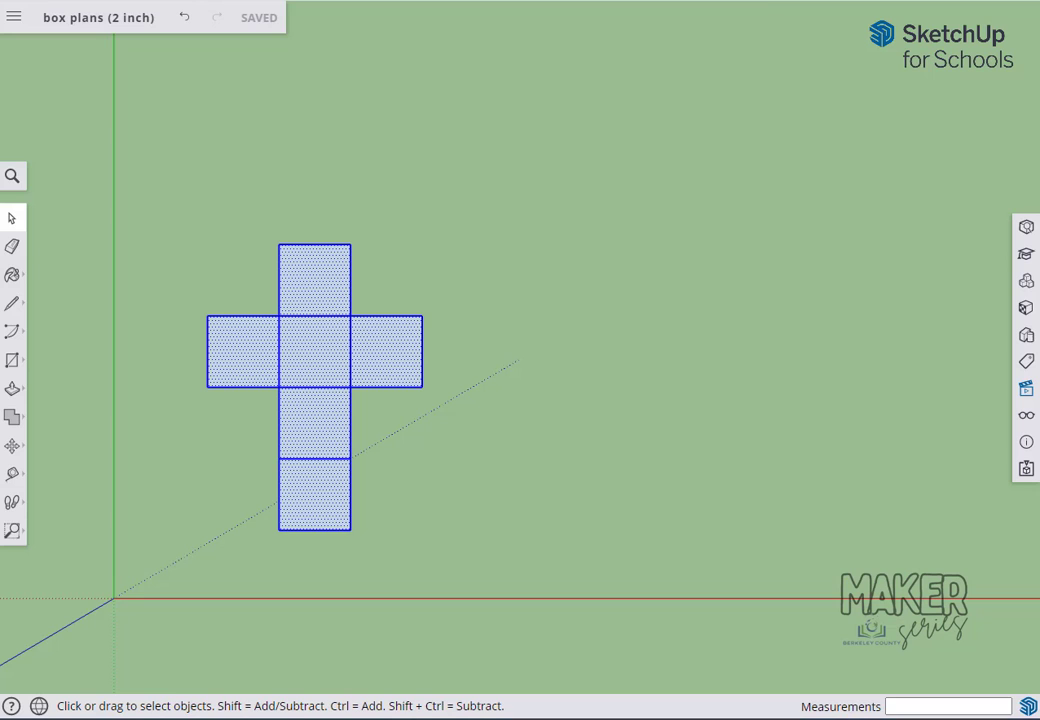
left_click(591, 31)
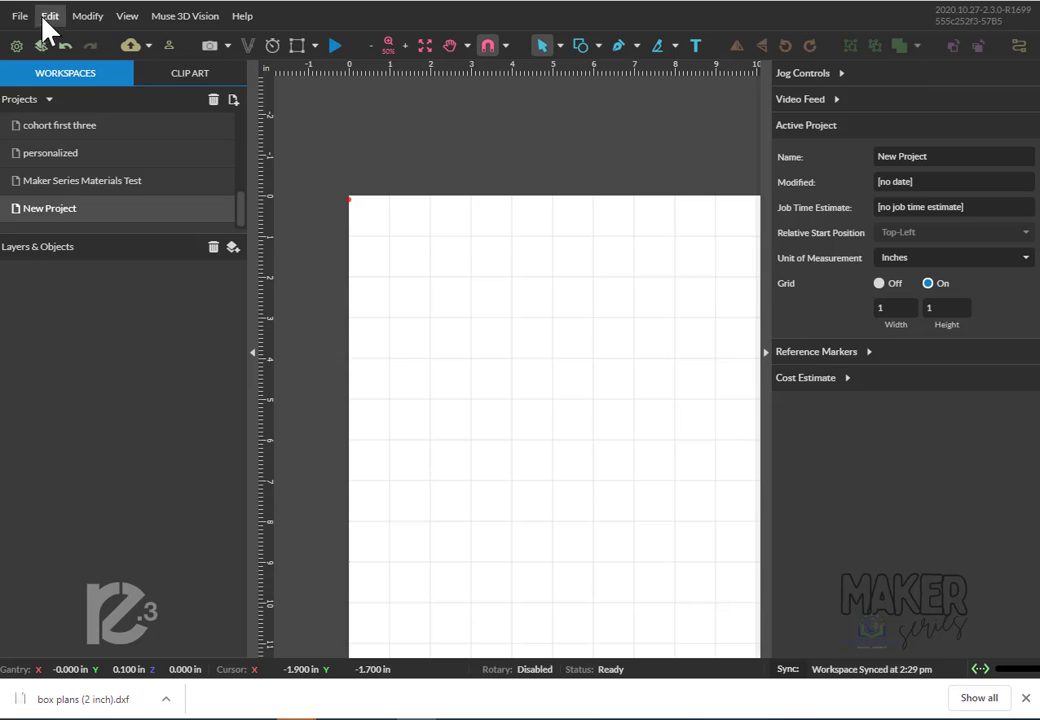
Create a new blank project and rename it 'Box (2 inch)'
left_click(20, 16)
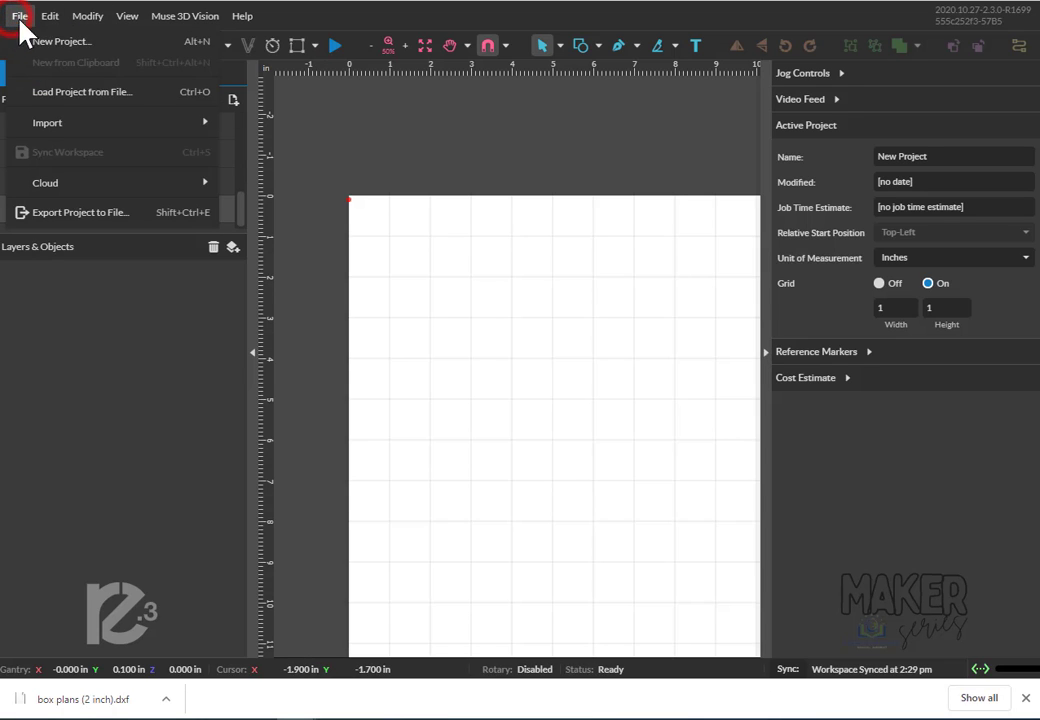
left_click(111, 328)
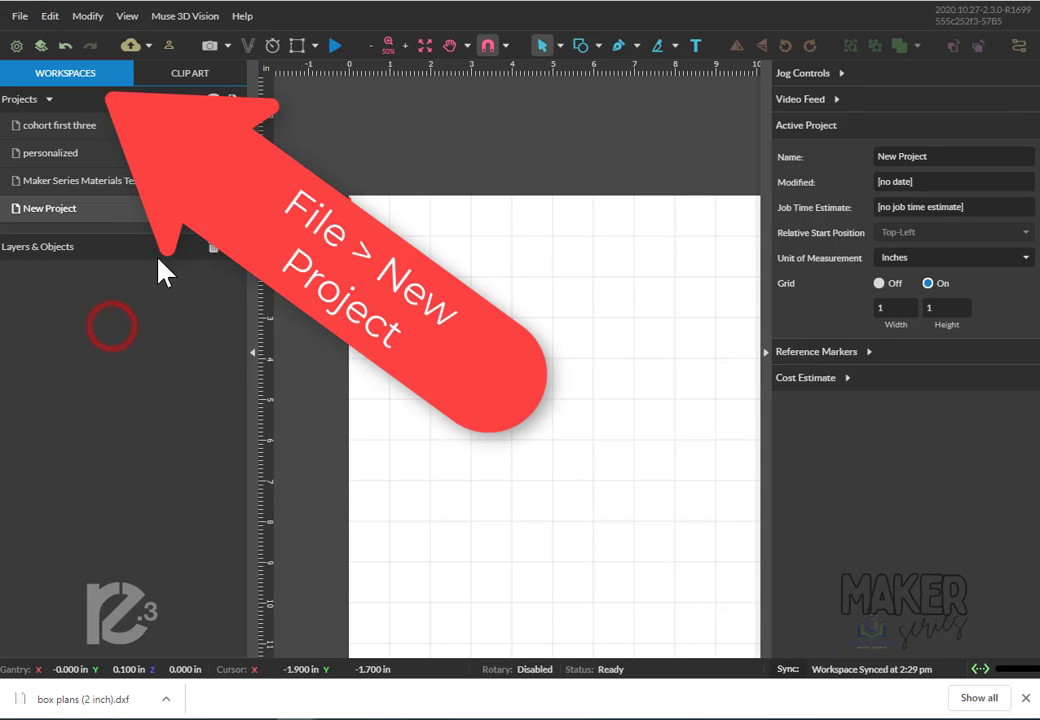
double_click(52, 210)
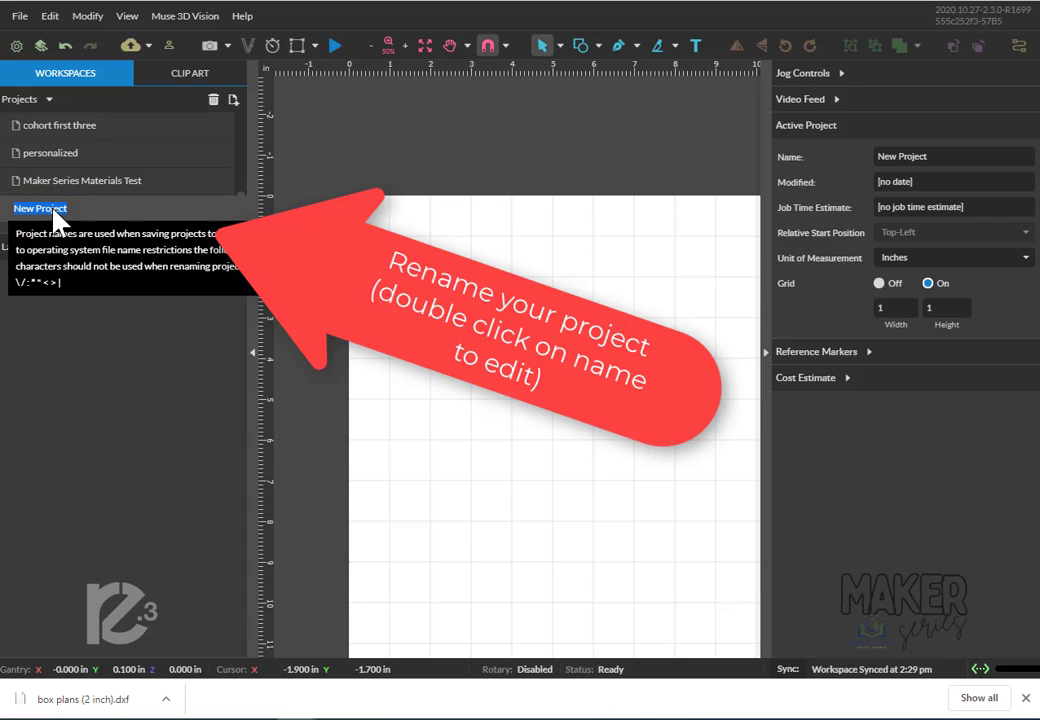
type("Box (2 inch")
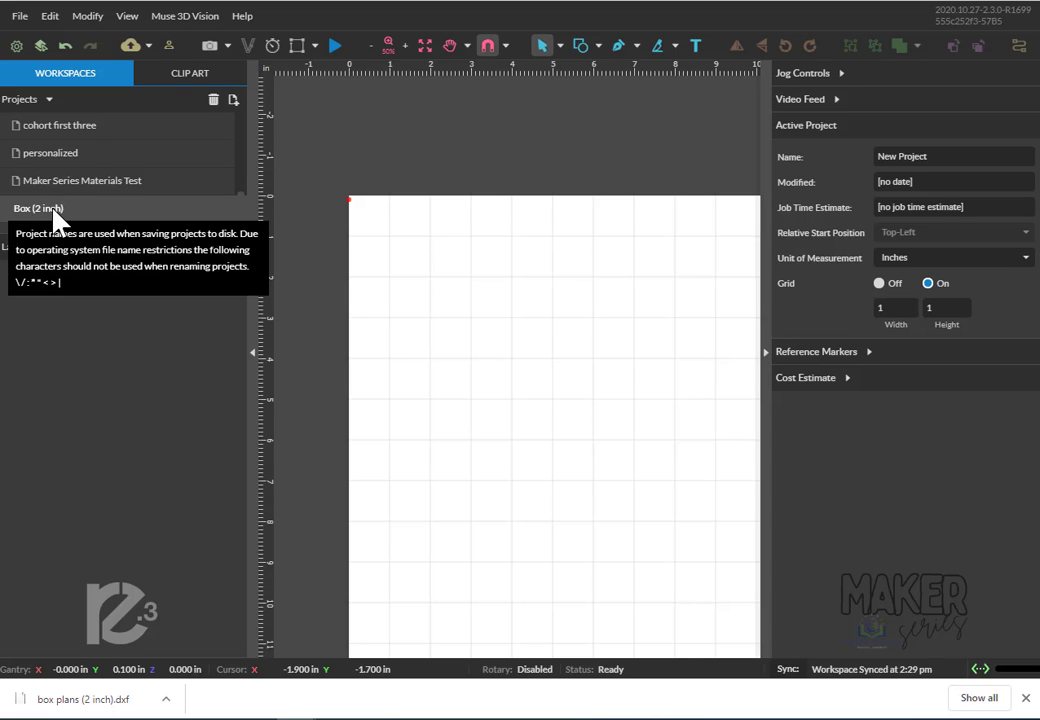
key("Return")
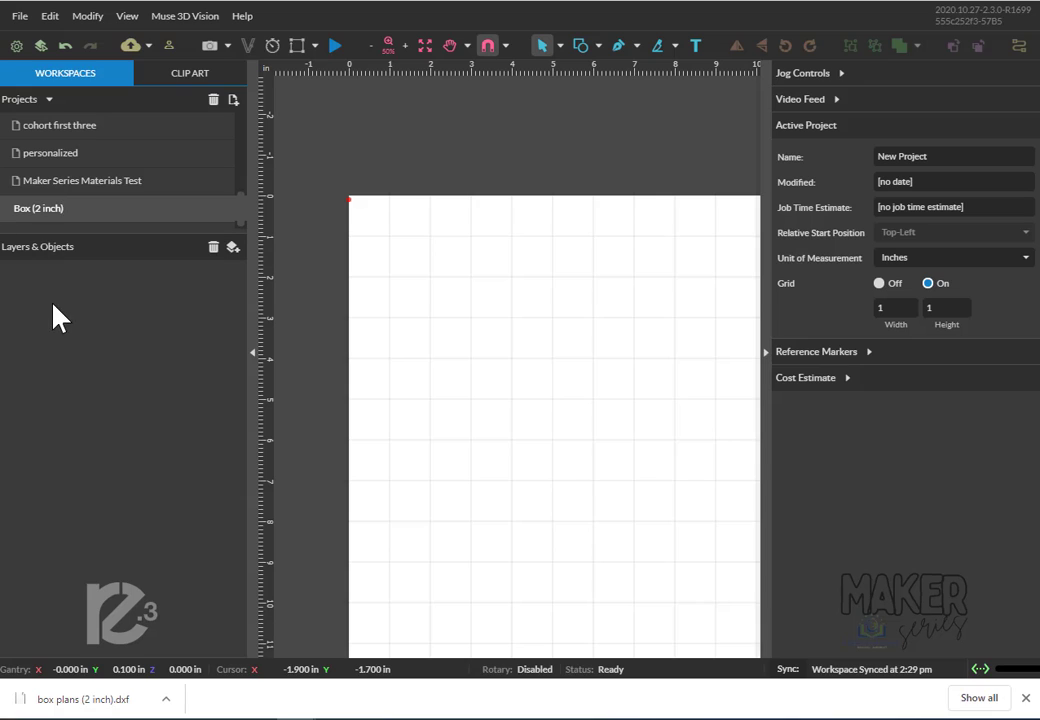
left_click(53, 306)
mouse_move(100, 208)
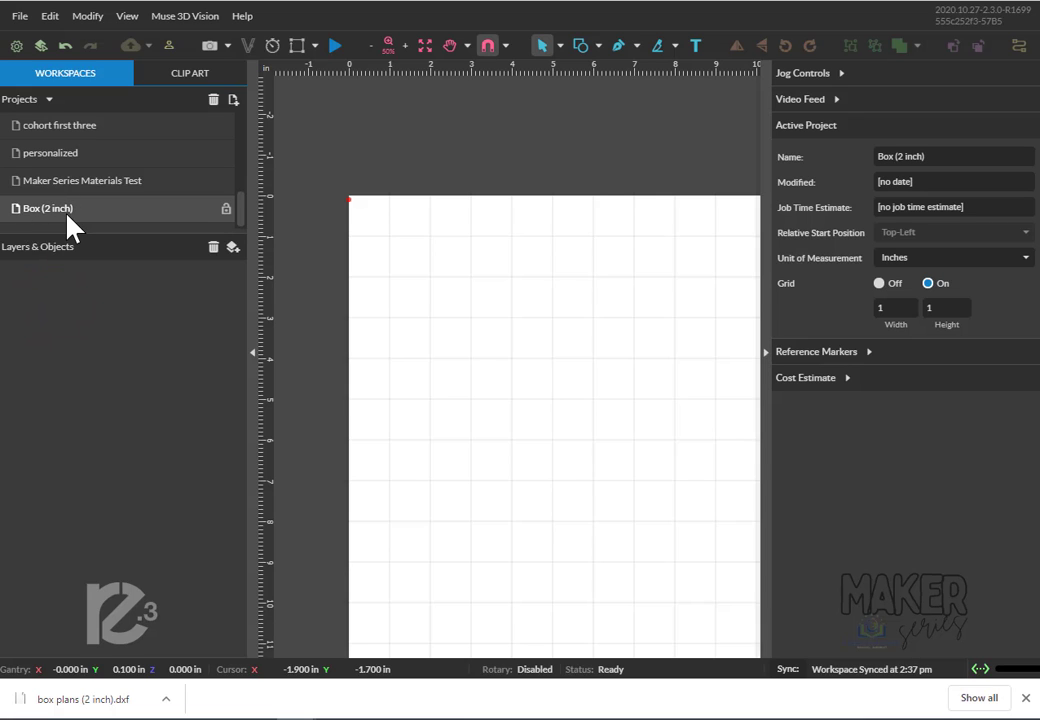
left_click(20, 17)
mouse_move(47, 122)
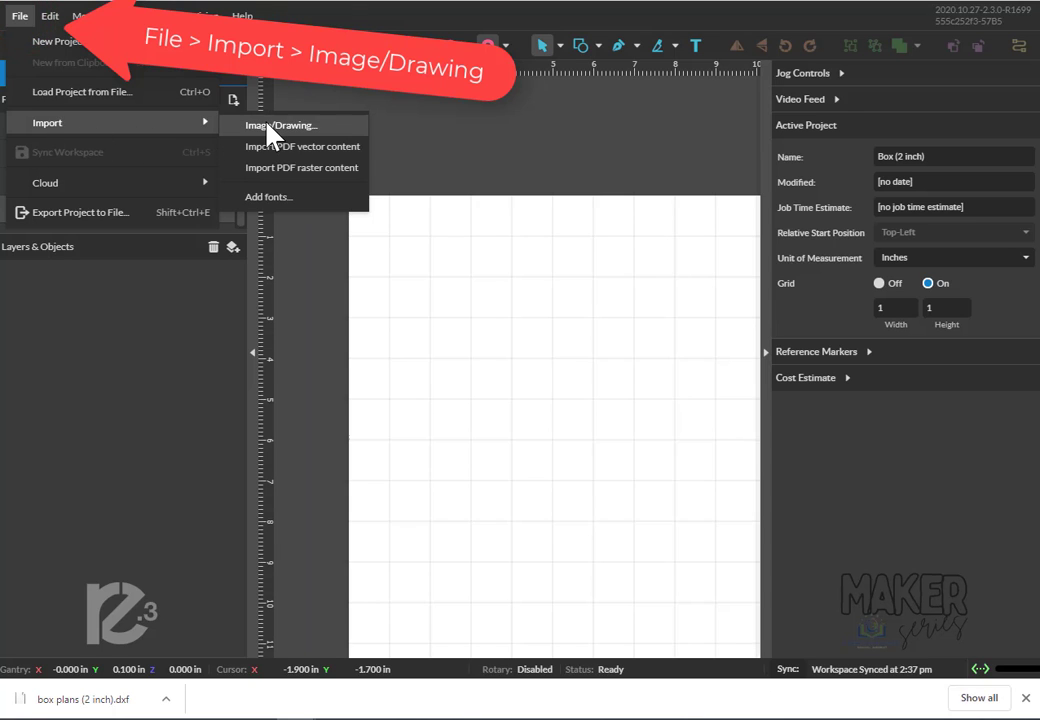
Import box plans (2 inch).dxf from Downloads as a drawing onto the canvas
left_click(268, 127)
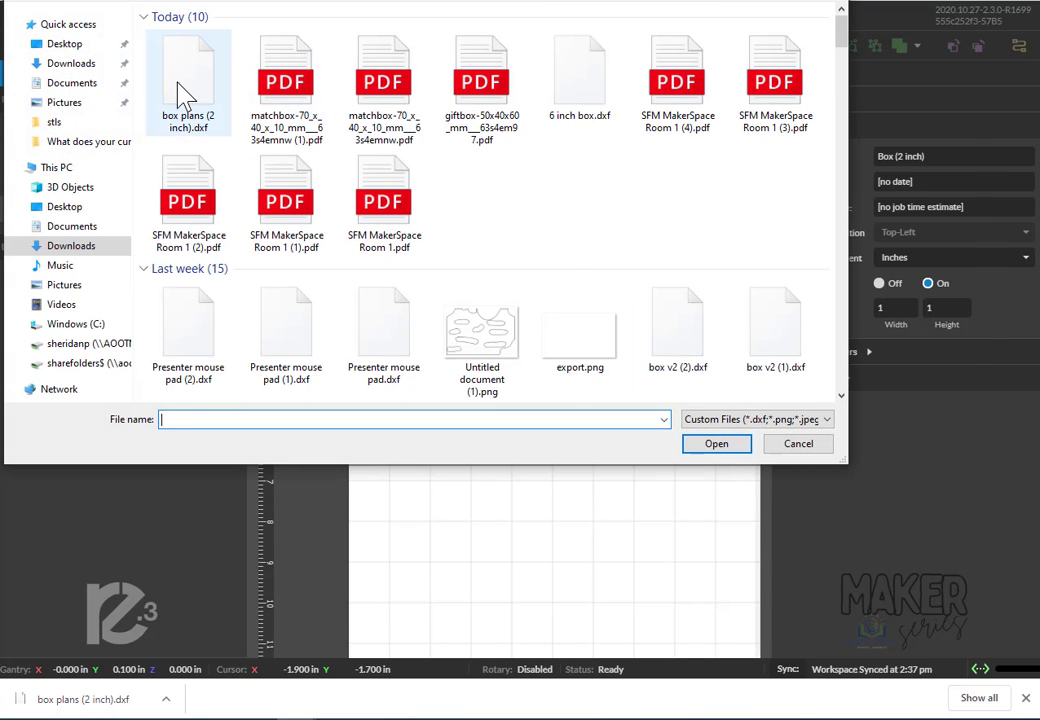
left_click(185, 95)
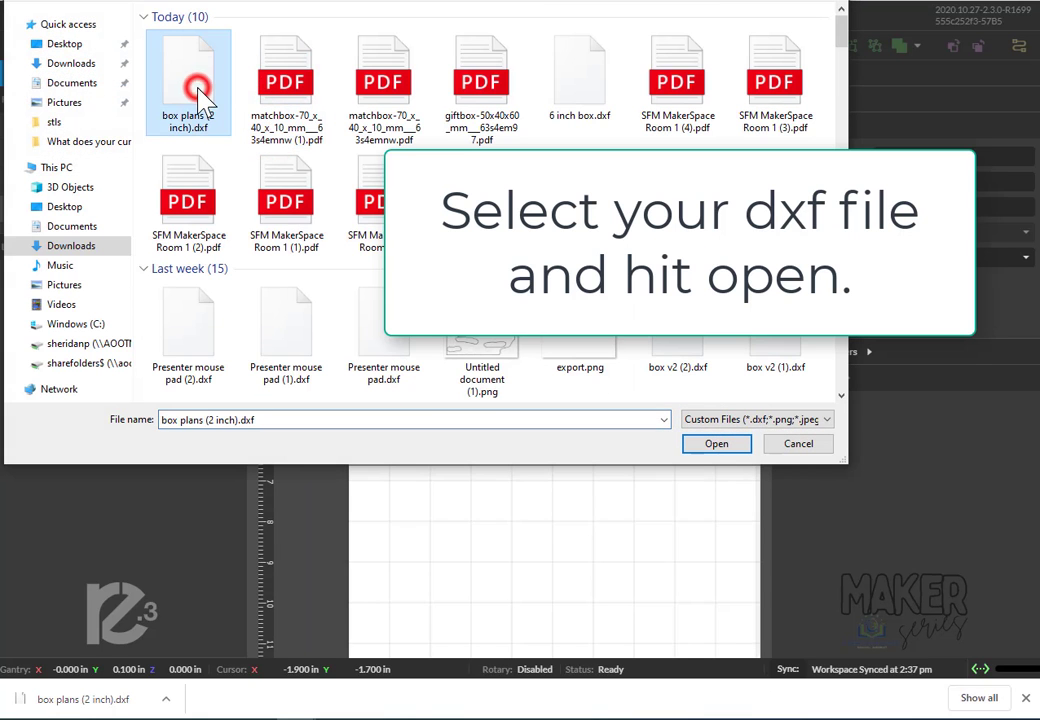
left_click(717, 446)
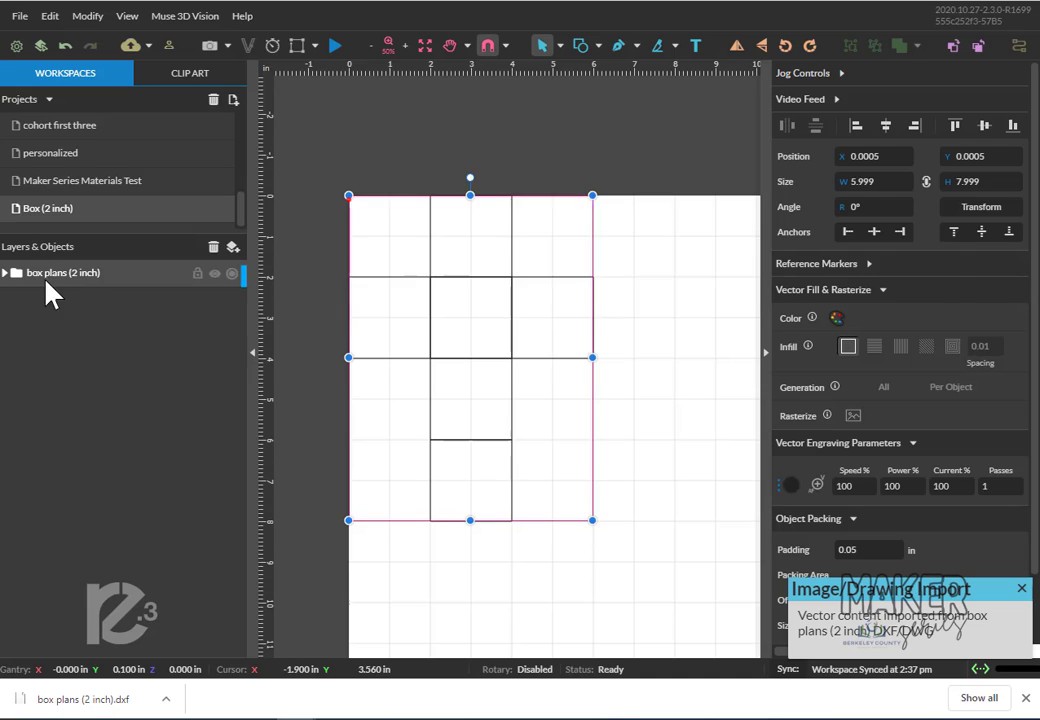
Expand the box plans (2 inch) layer and its vector group to list the line elements
left_click(5, 273)
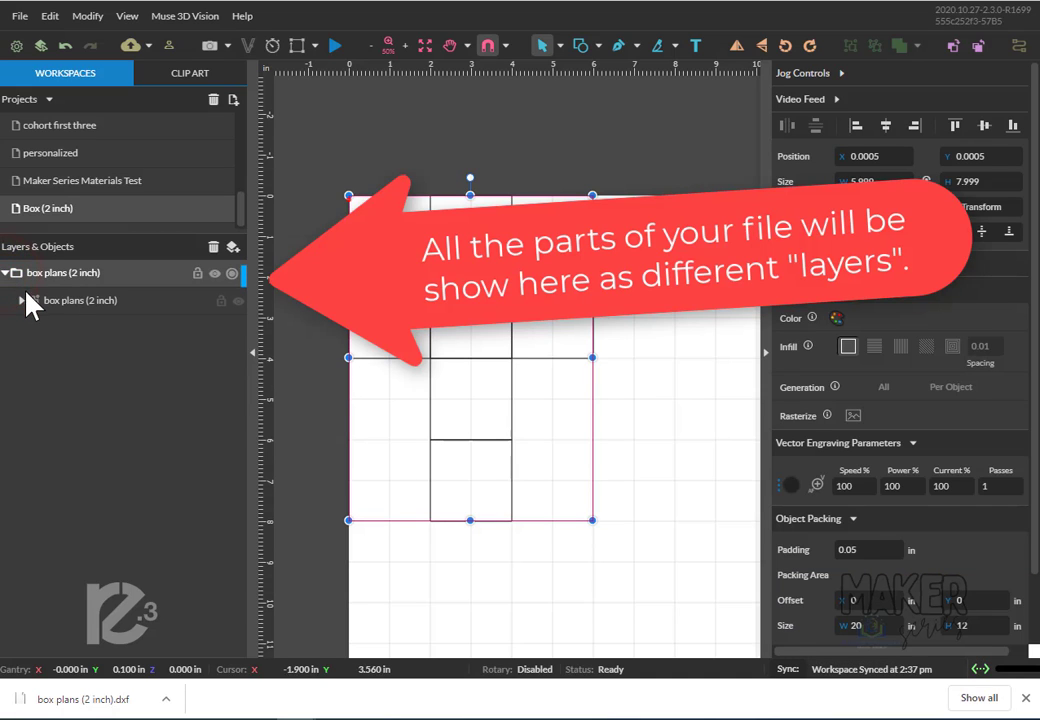
left_click(22, 300)
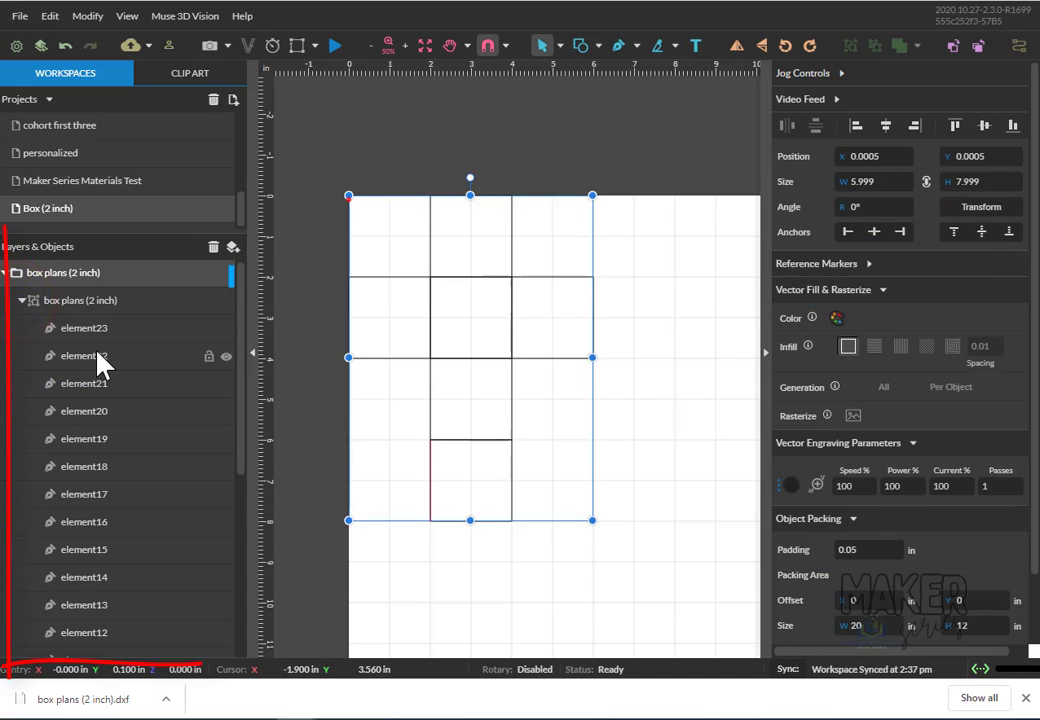
scroll(108, 370, "down", 3)
scroll(108, 370, "down", 3)
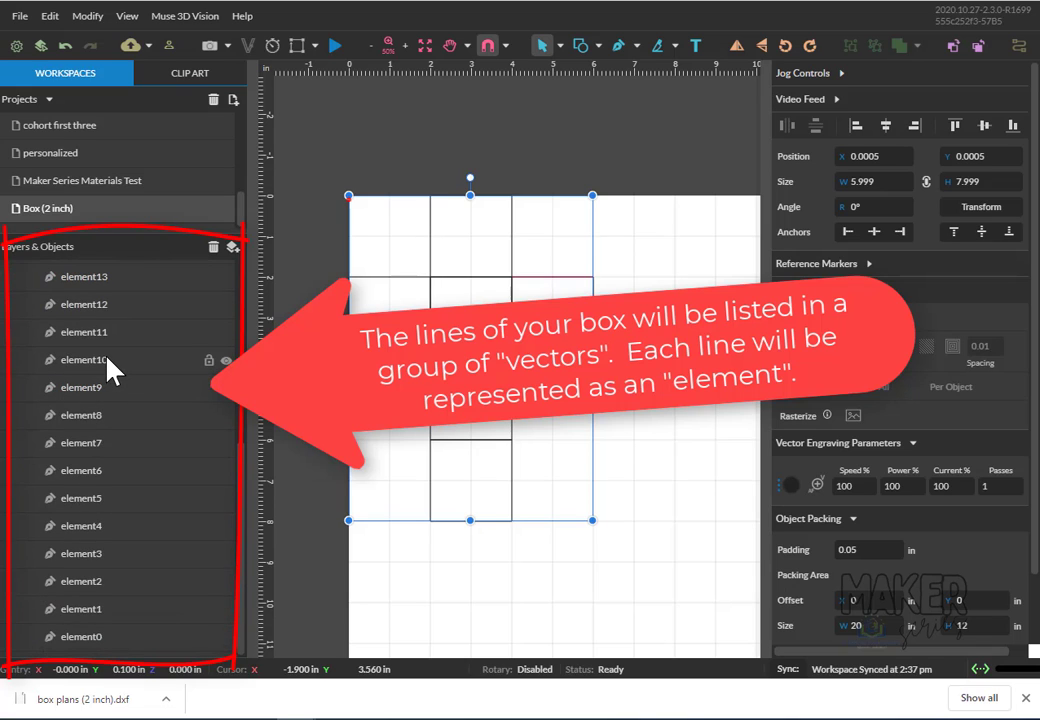
scroll(110, 370, "up", 6)
Select element23 through element0 and drag them out of the vector group onto the layer
left_click(84, 328)
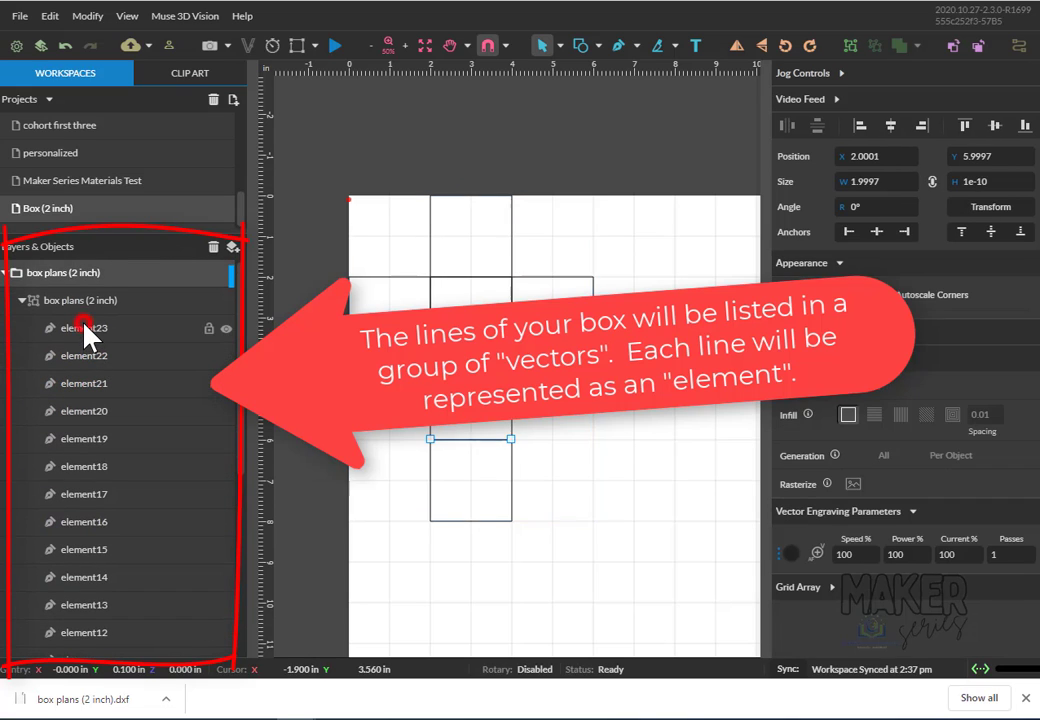
scroll(88, 353, "down", 3)
scroll(100, 355, "down", 2)
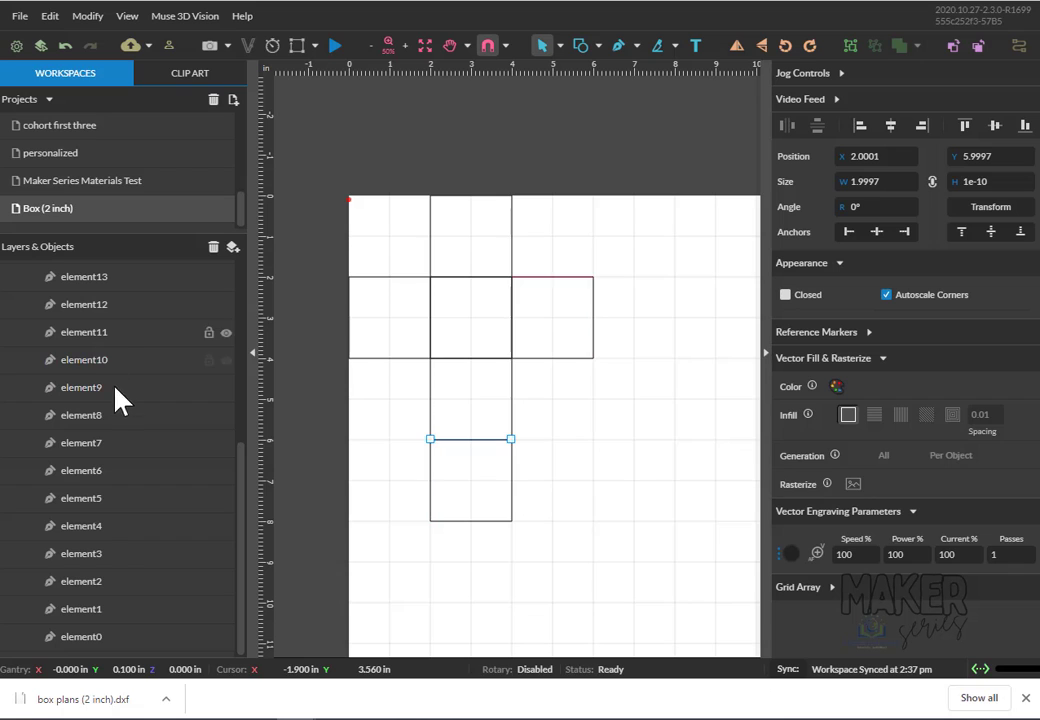
left_click(110, 638, "shift")
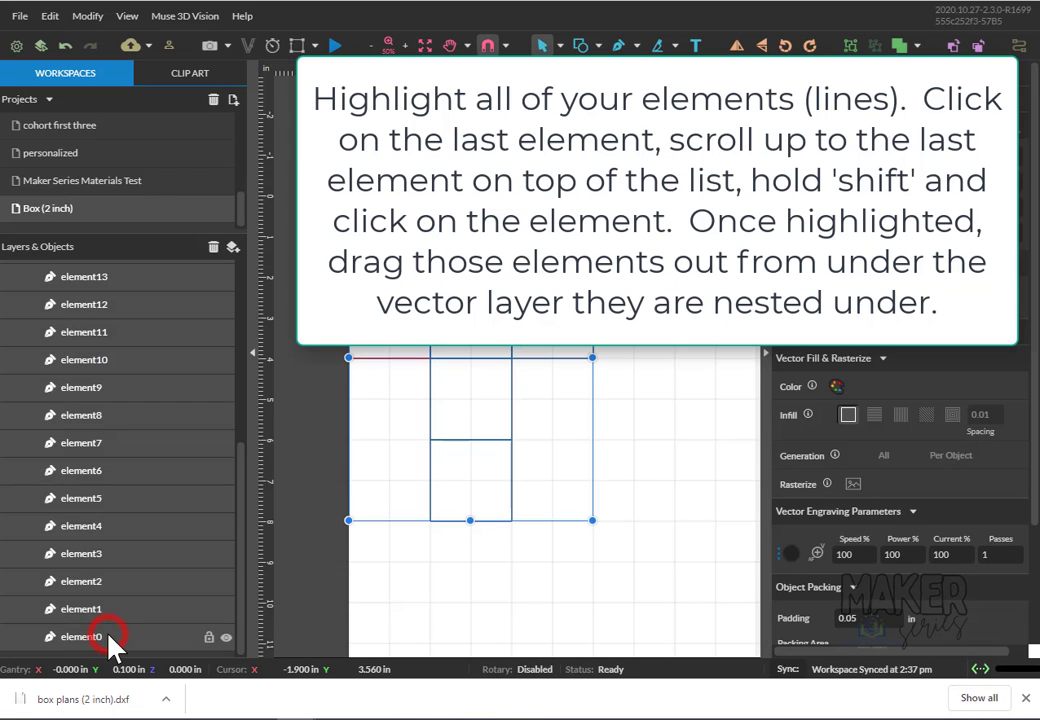
left_click_drag(243, 527, 250, 348)
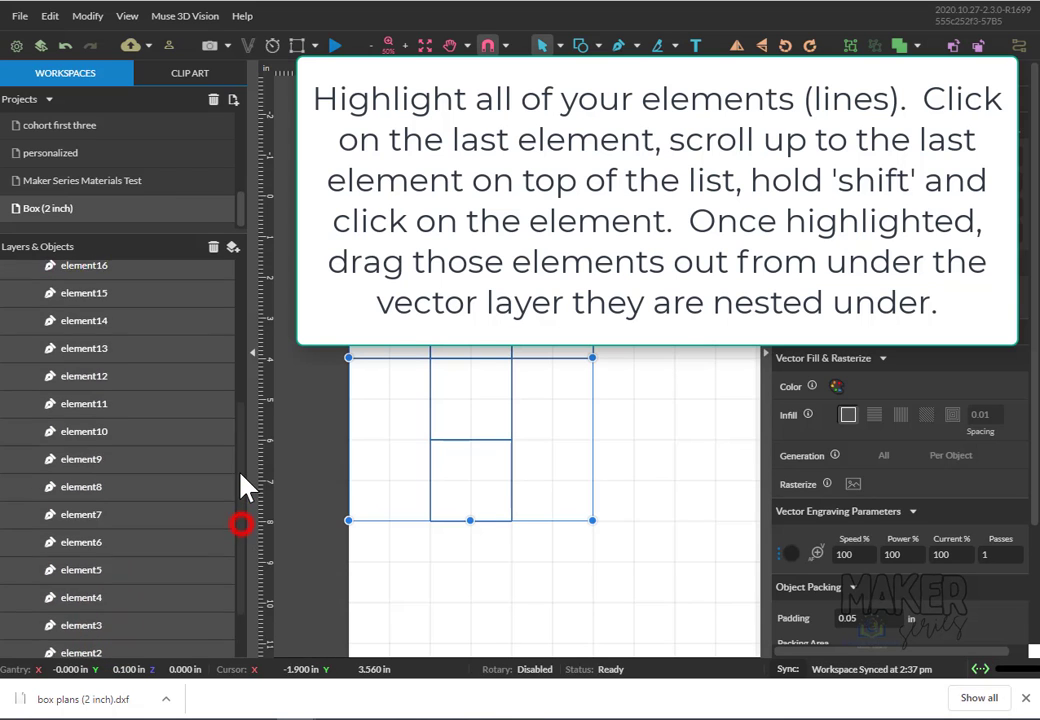
left_click_drag(105, 333, 108, 302, "shift")
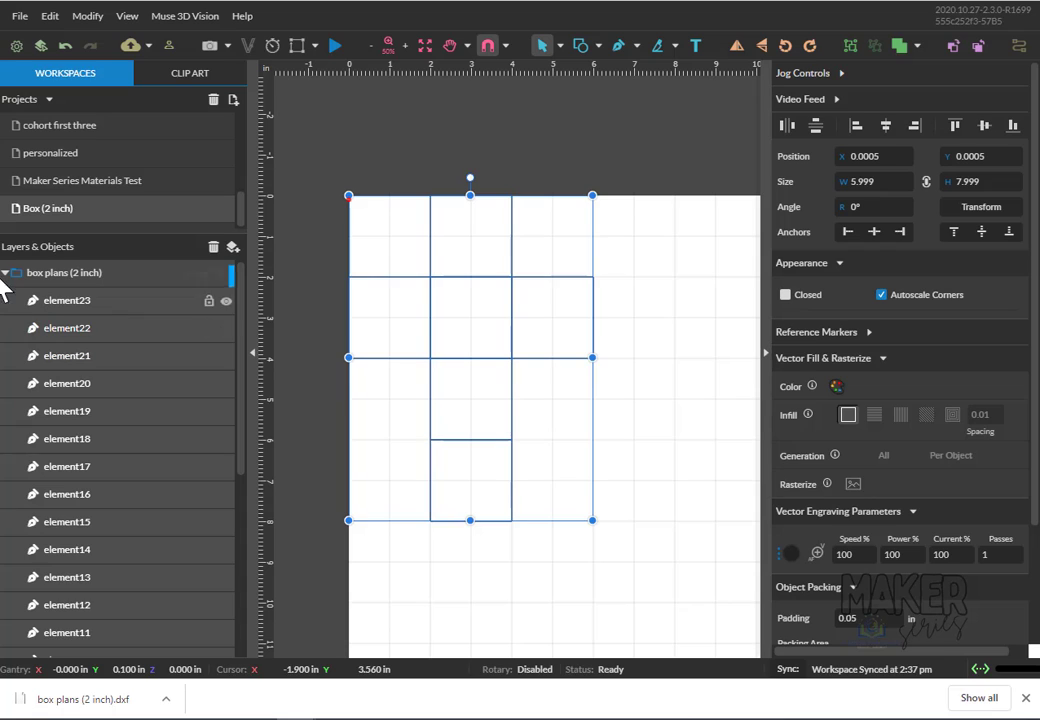
Deselect the elements and delete the now-empty vector group
left_click(72, 365)
scroll(75, 370, "down", 3)
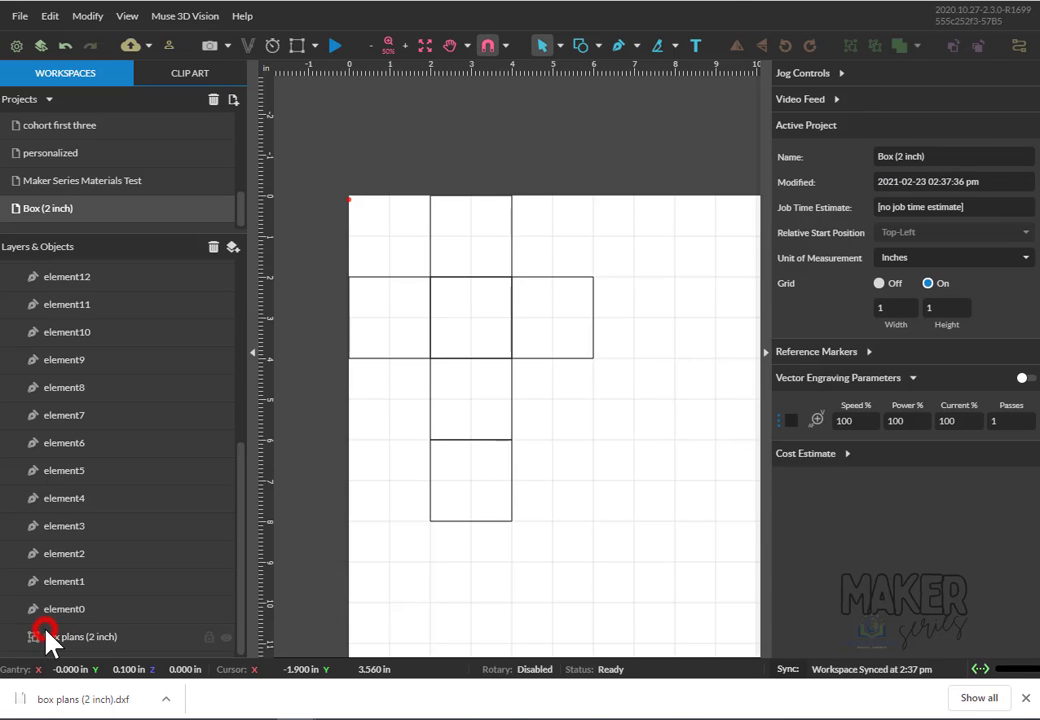
left_click(48, 637)
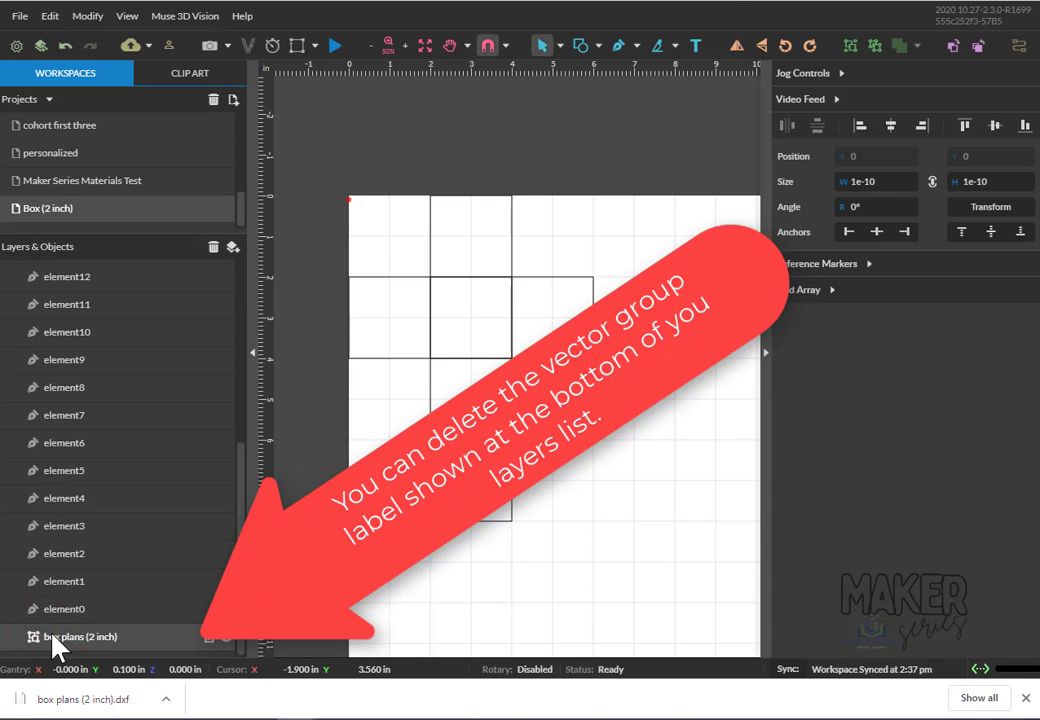
left_click(214, 248)
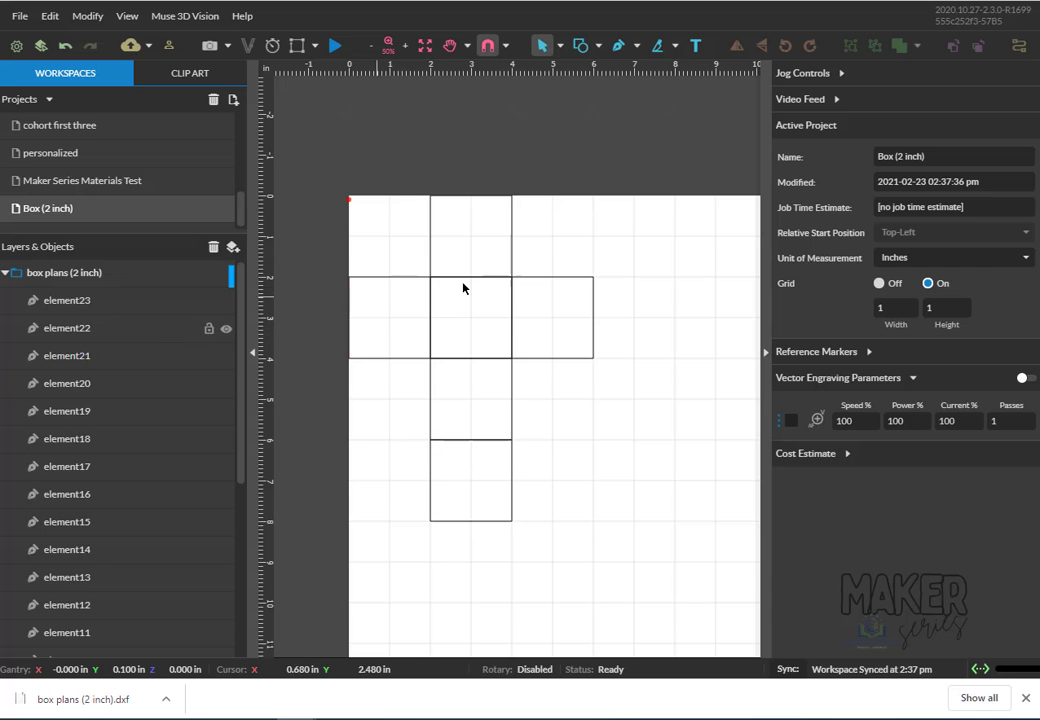
Color the top square's left, top and right edges red
left_click(432, 228)
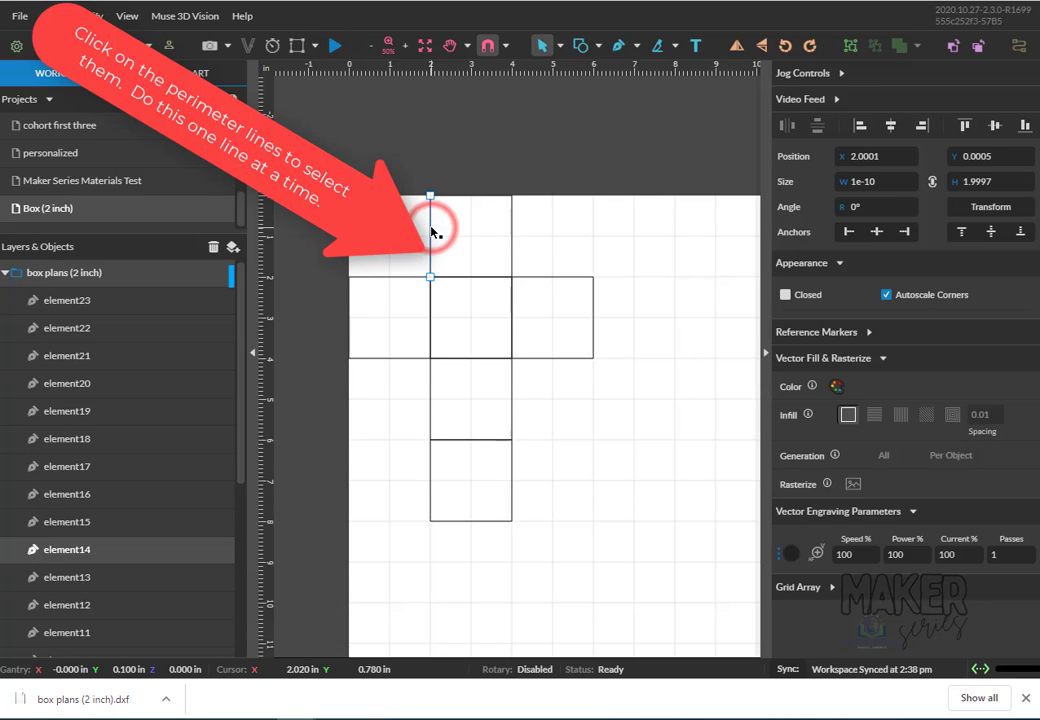
left_click(835, 389)
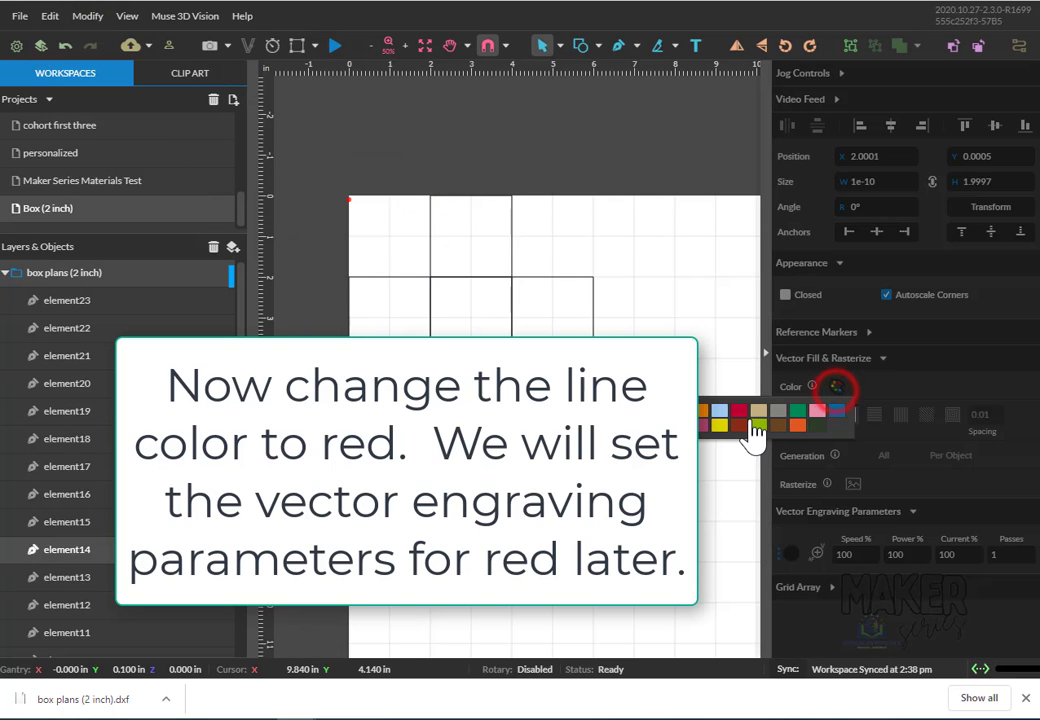
left_click(740, 414)
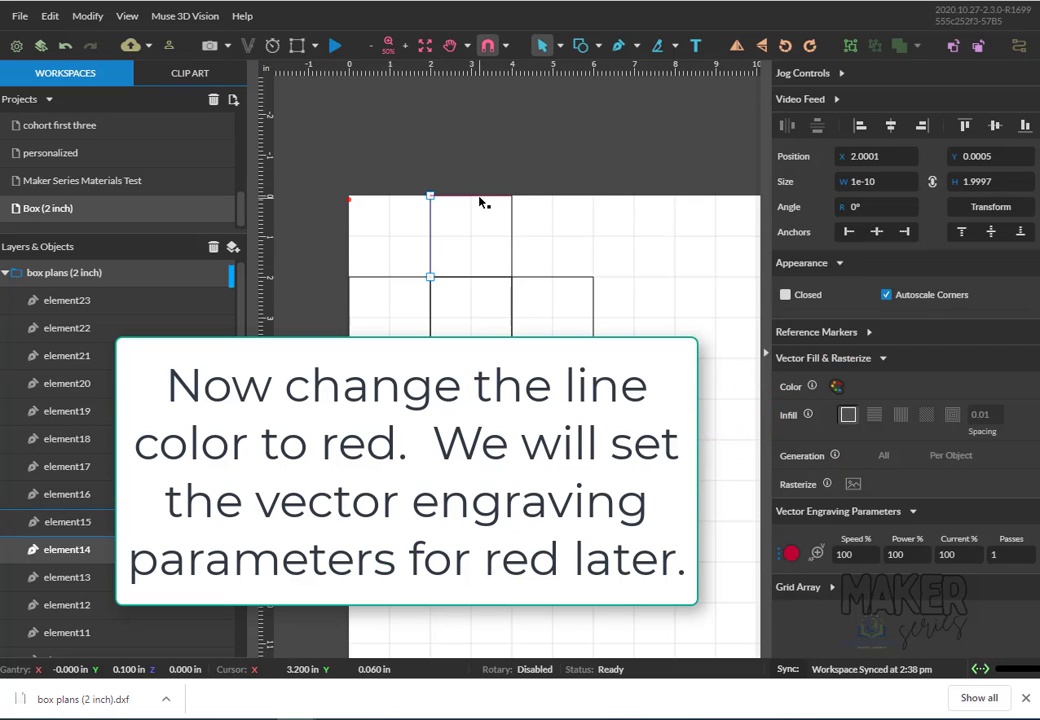
left_click(480, 197)
left_click(834, 387)
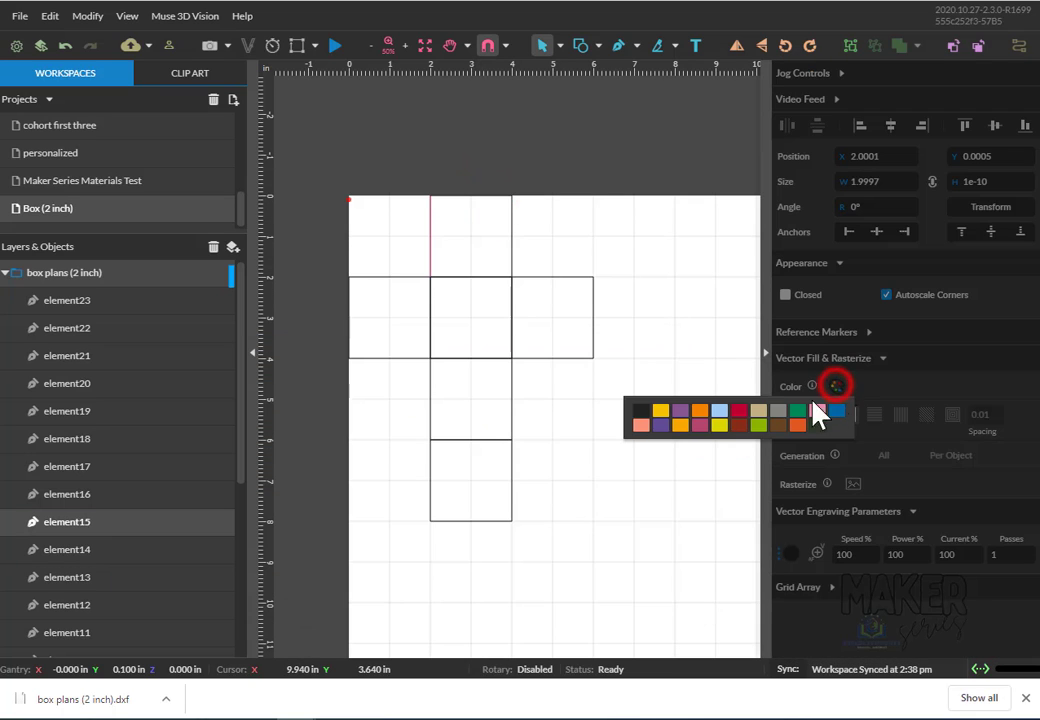
left_click(743, 412)
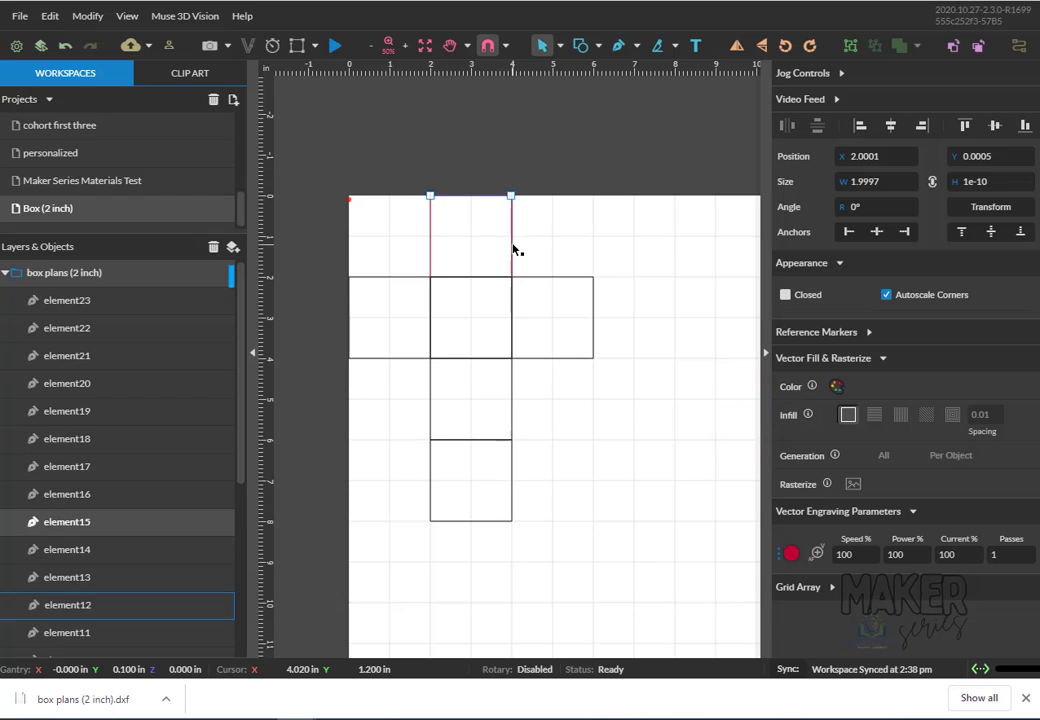
left_click(511, 242)
left_click(834, 387)
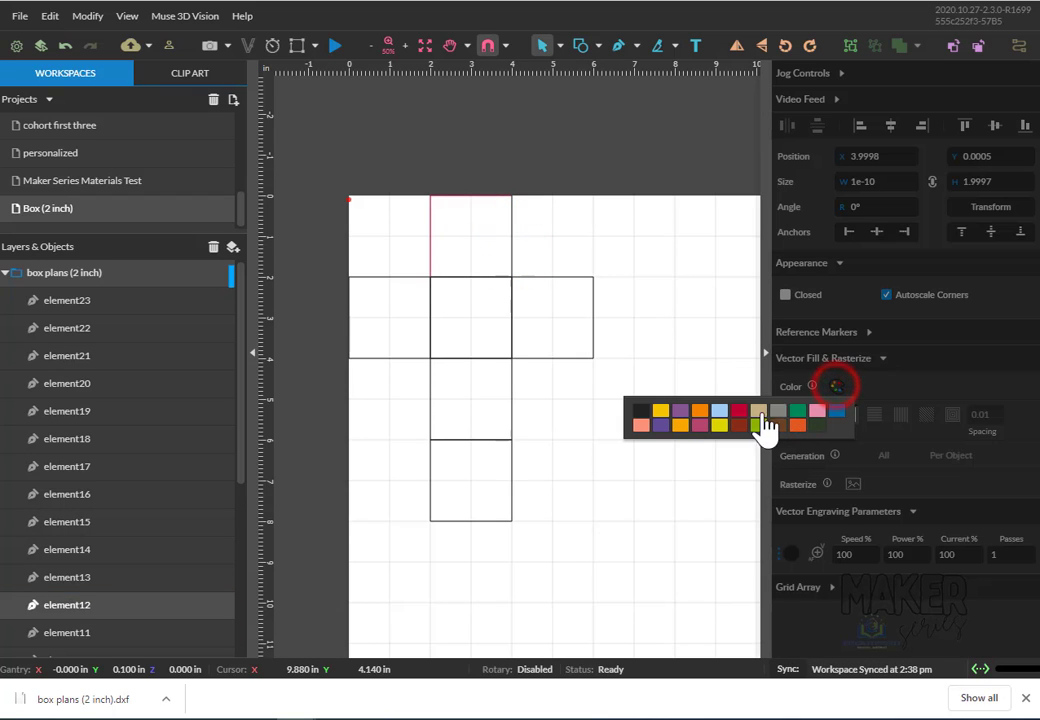
left_click(739, 412)
Color the right square's top, right and bottom edges red
left_click(551, 277)
left_click(834, 387)
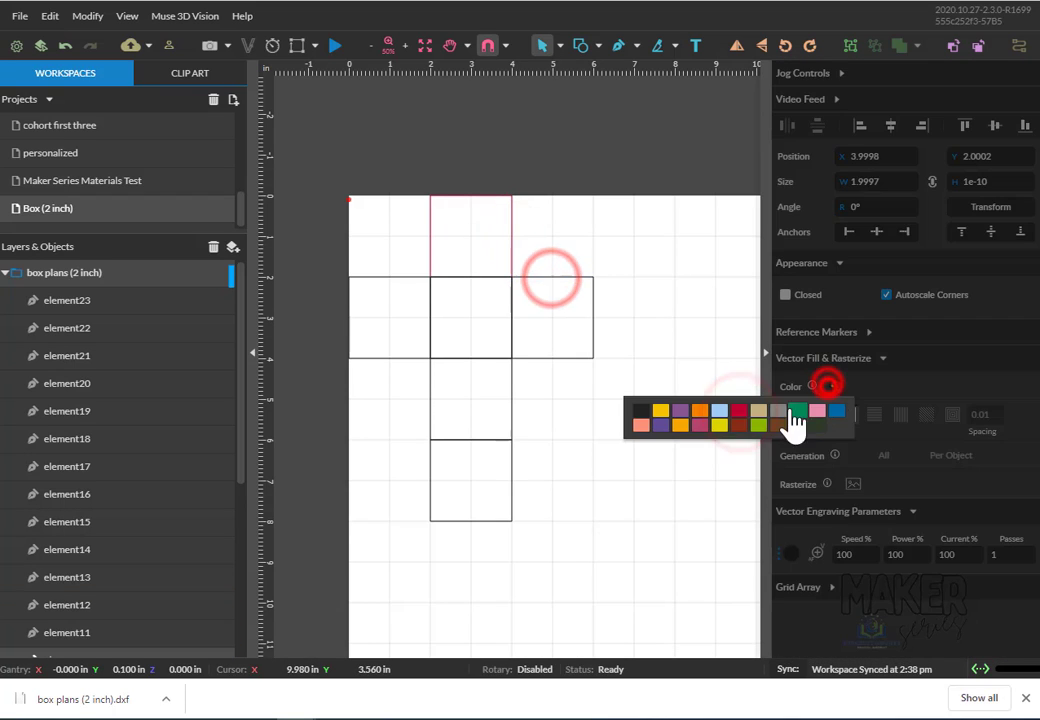
left_click(739, 412)
left_click(595, 330)
left_click(834, 387)
left_click(739, 410)
left_click(576, 357)
left_click(834, 387)
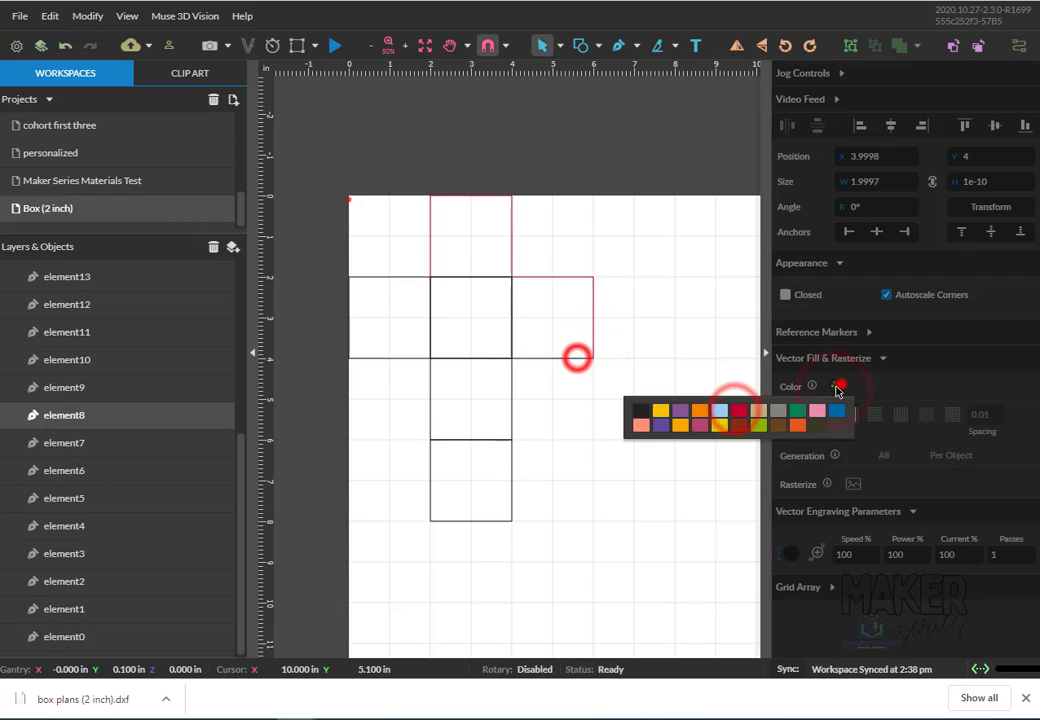
left_click(739, 410)
Color the outer right vertical edge and the bottom square's right, bottom and left edges red
left_click(511, 409)
left_click(834, 387)
left_click(739, 410)
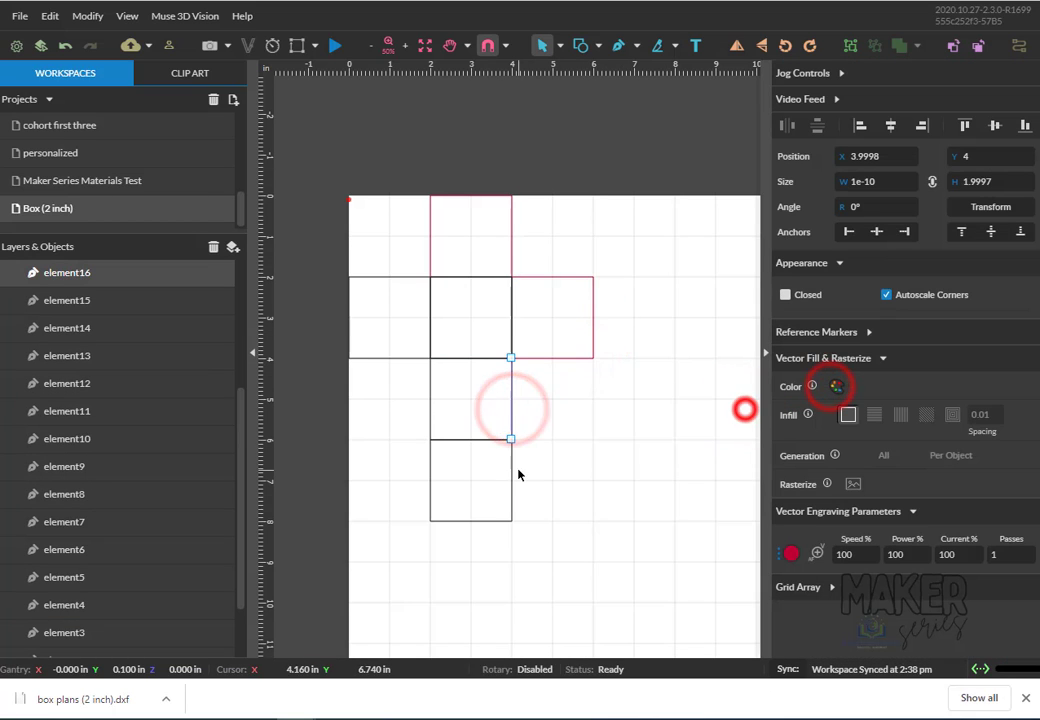
left_click(511, 478)
left_click(834, 387)
left_click(739, 410)
left_click(476, 520)
left_click(834, 387)
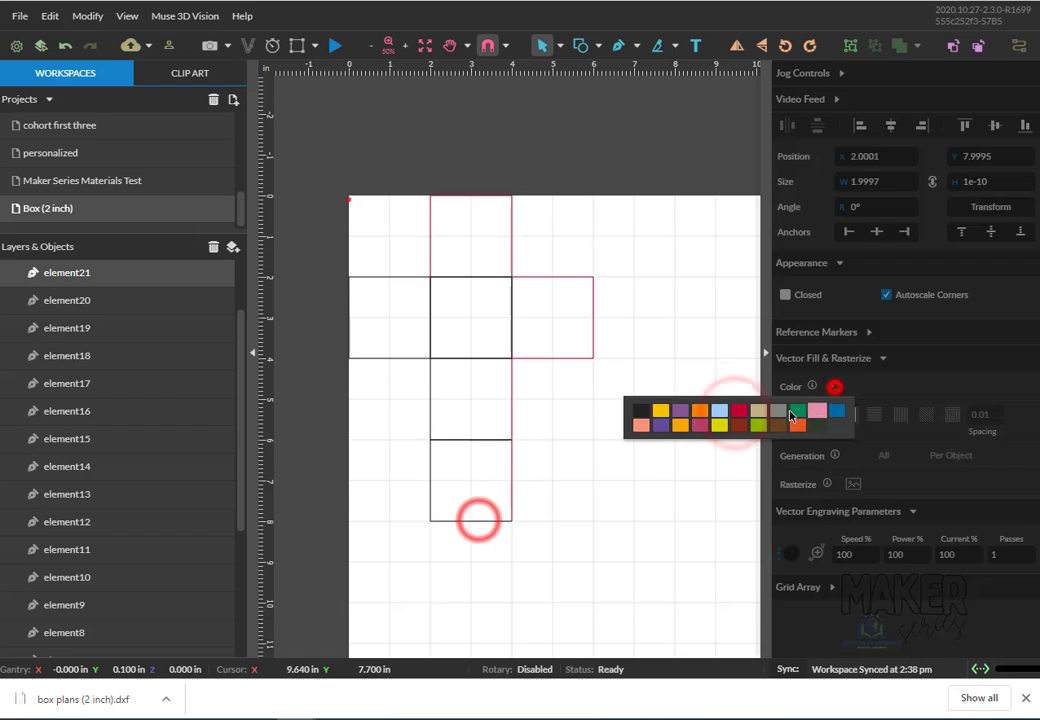
left_click(739, 410)
left_click(430, 481)
left_click(834, 387)
left_click(739, 410)
Color the remaining left-side outer edges red, including the left square's bottom and top edges
left_click(430, 415)
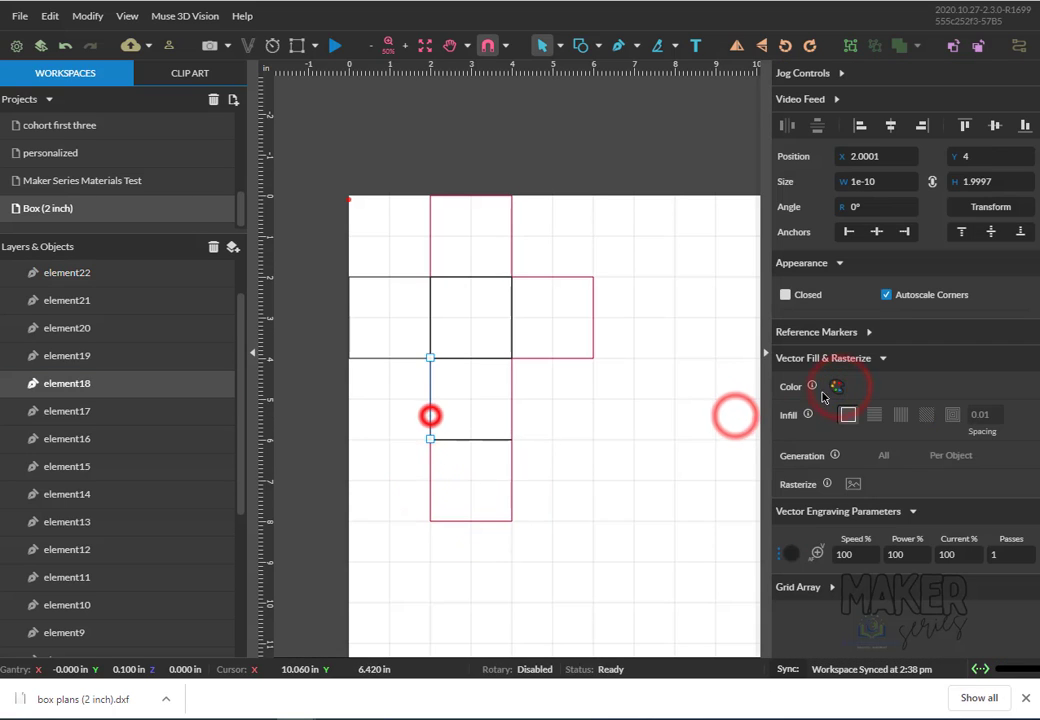
left_click(834, 387)
left_click(739, 410)
left_click(408, 357)
left_click(836, 387)
left_click(737, 409)
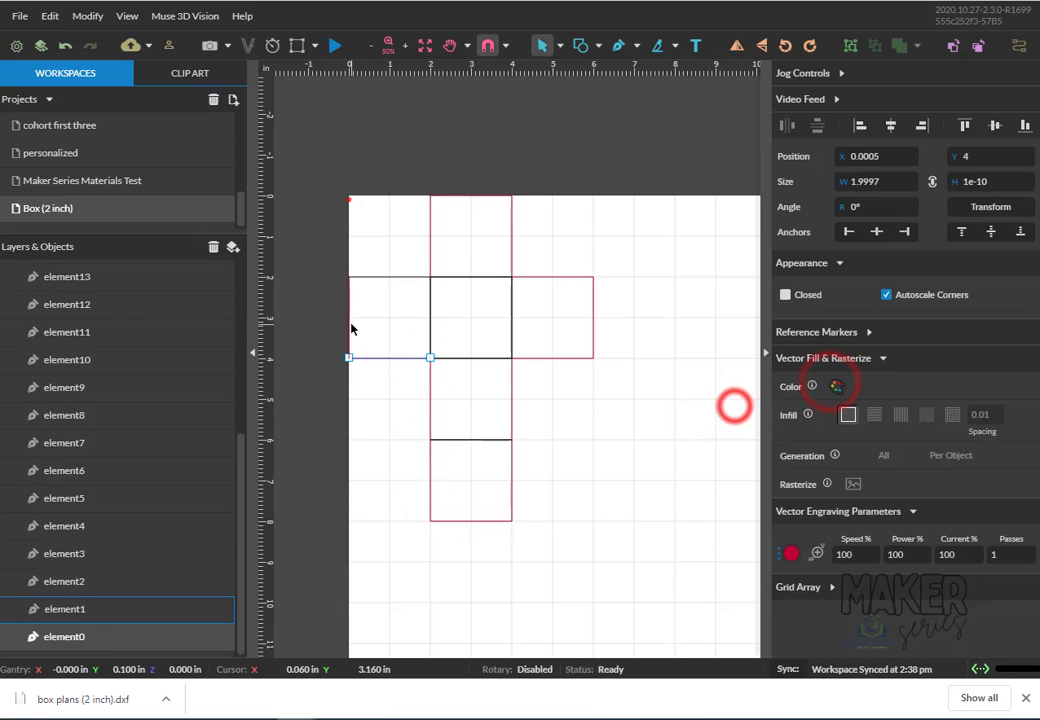
left_click(349, 318)
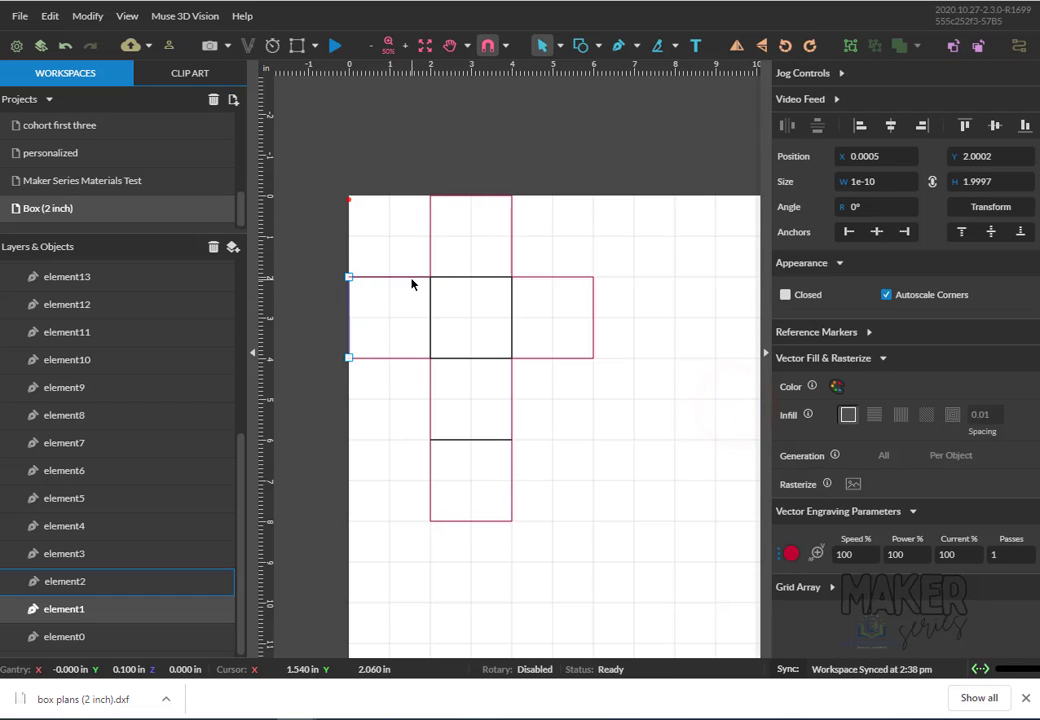
left_click(409, 277)
left_click(836, 387)
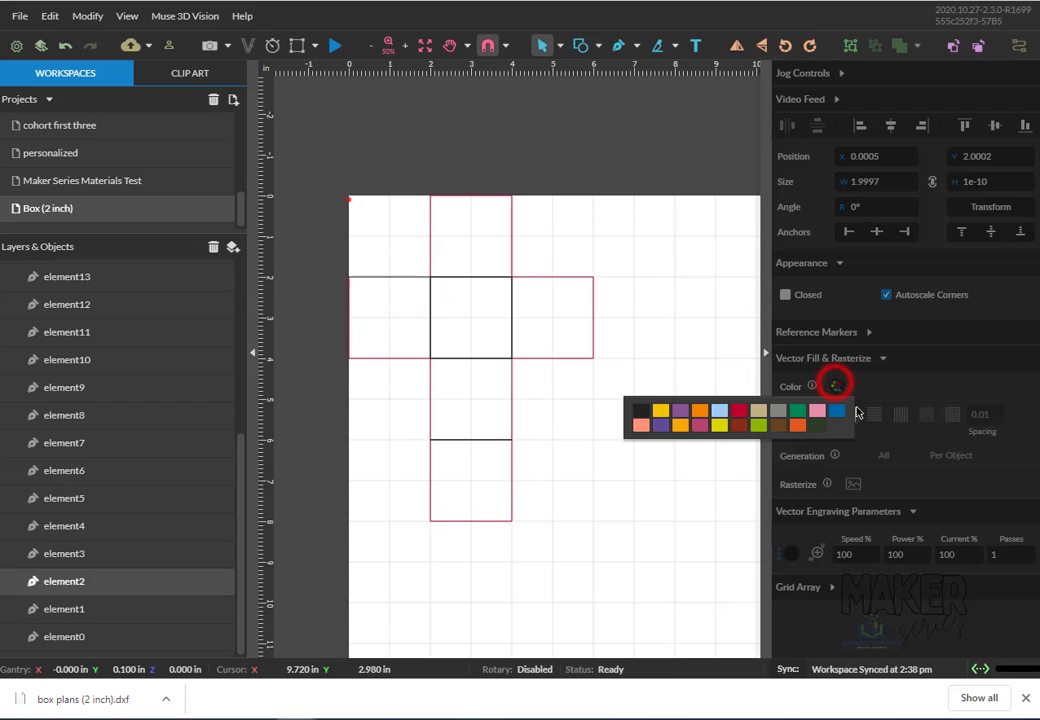
left_click(731, 409)
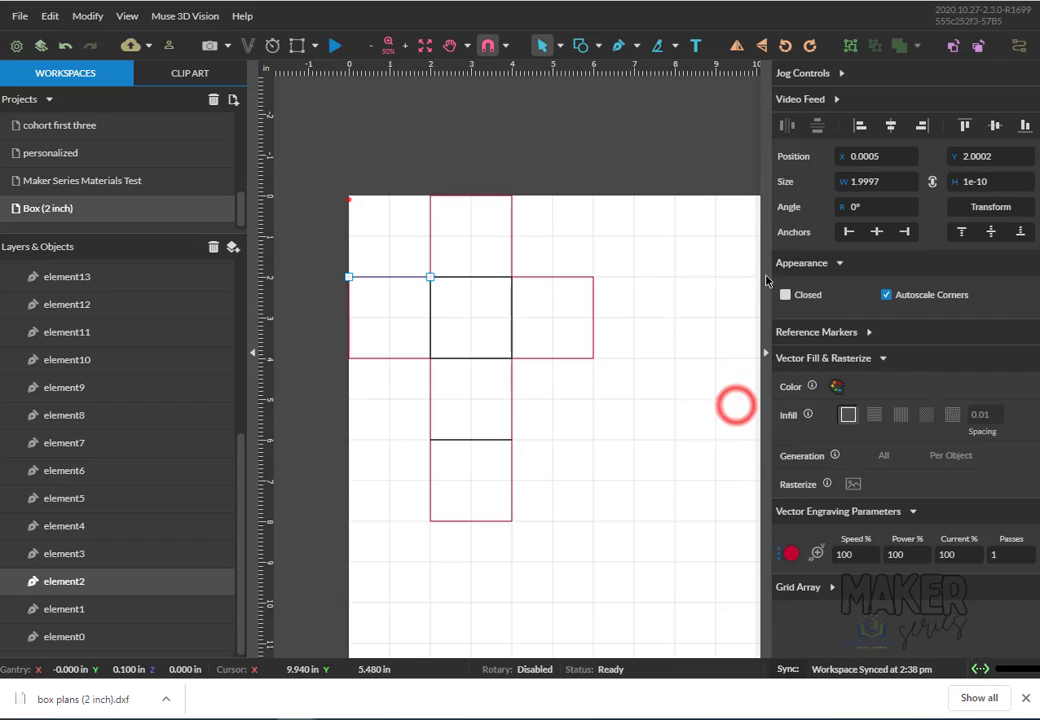
left_click(488, 279)
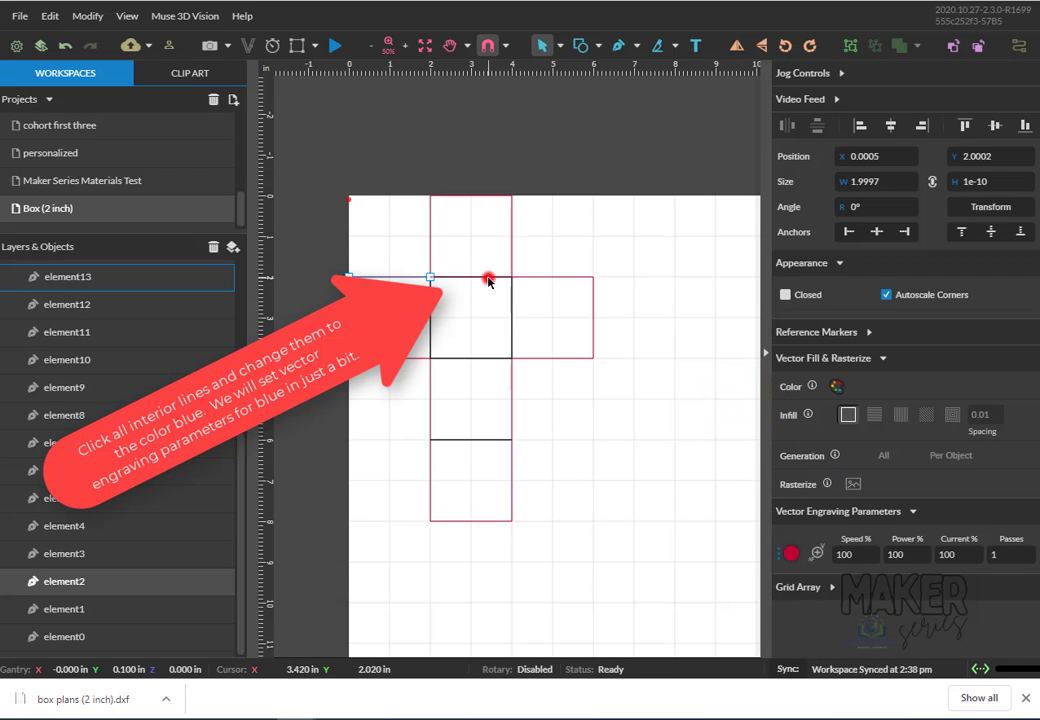
Color the middle square's top, right, bottom and left fold lines blue
left_click(836, 387)
left_click(838, 412)
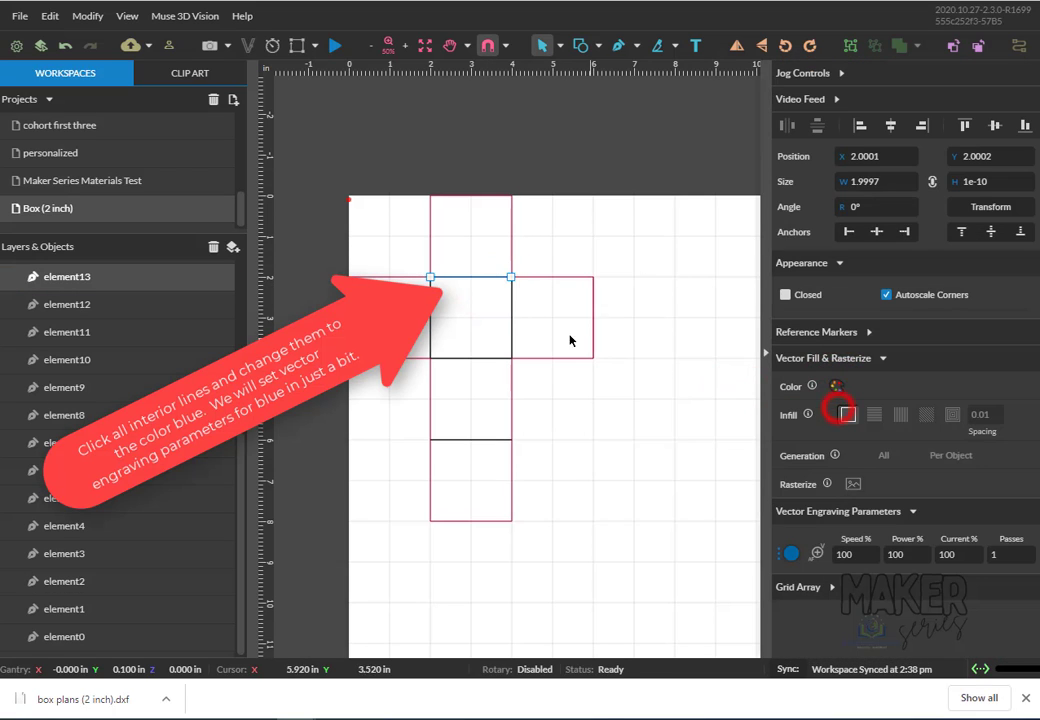
left_click(511, 324)
left_click(837, 388)
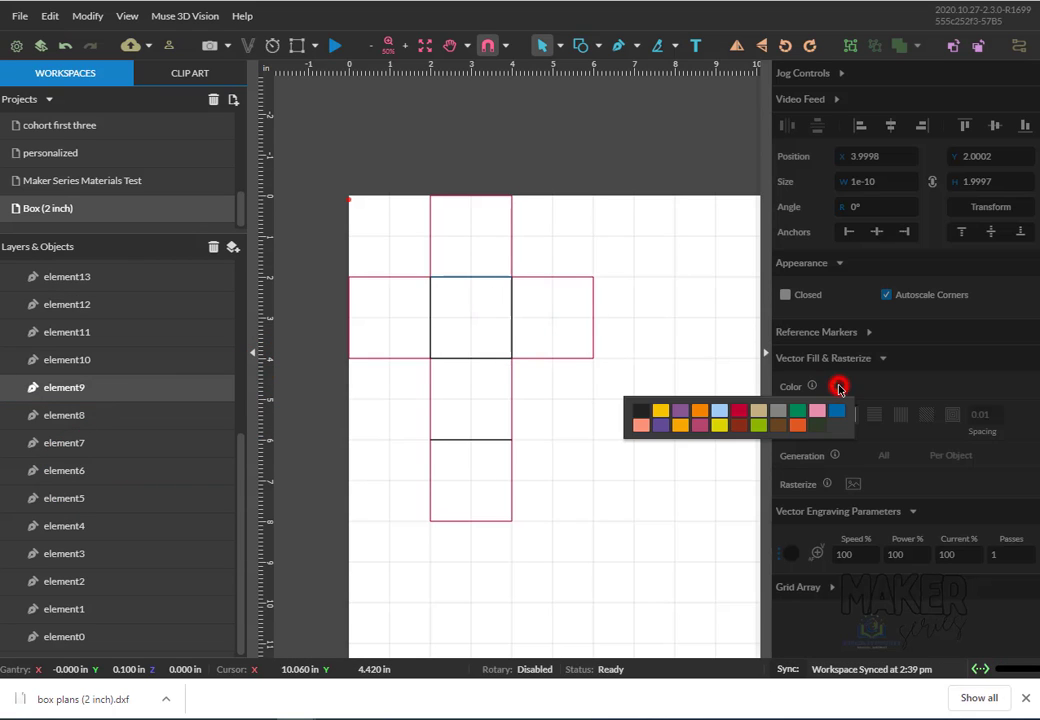
left_click(837, 410)
left_click(464, 357)
left_click(833, 386)
left_click(837, 410)
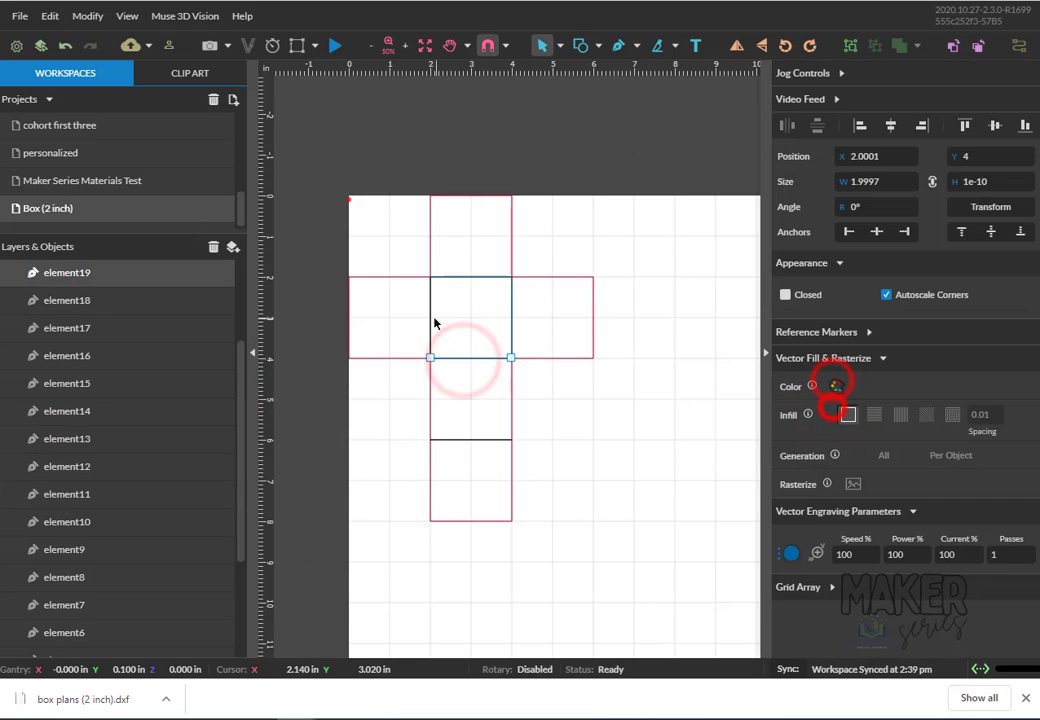
left_click(431, 319)
left_click(836, 387)
left_click(837, 410)
Color the lower fold line between the bottom squares blue, then deselect to show project settings
left_click(489, 440)
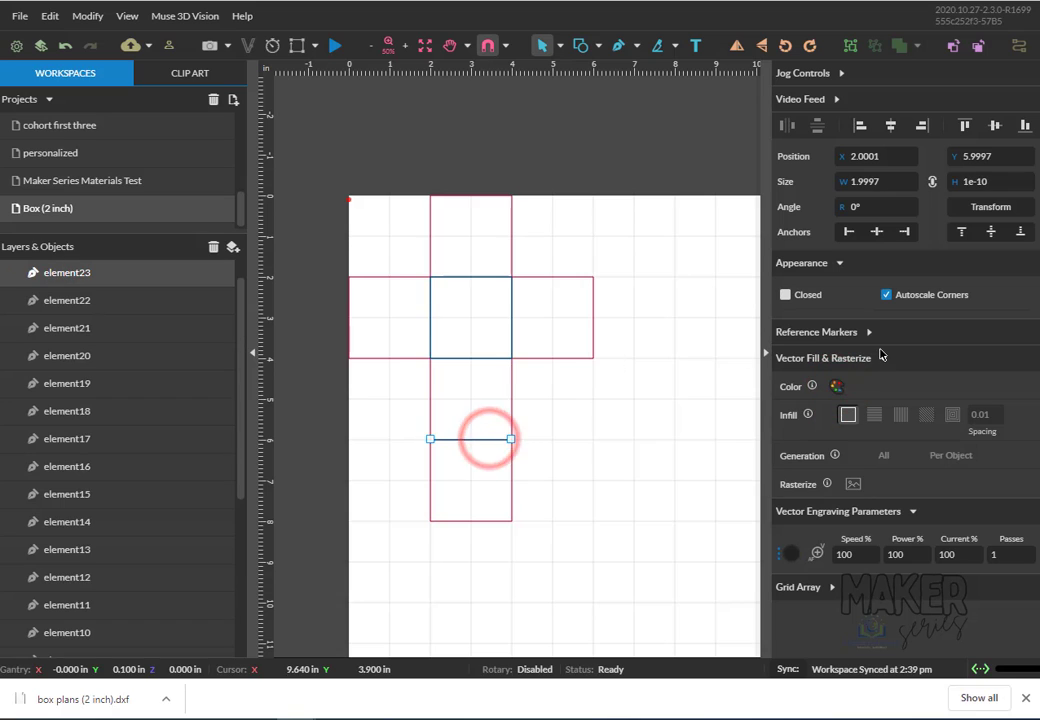
left_click(836, 387)
left_click(837, 418)
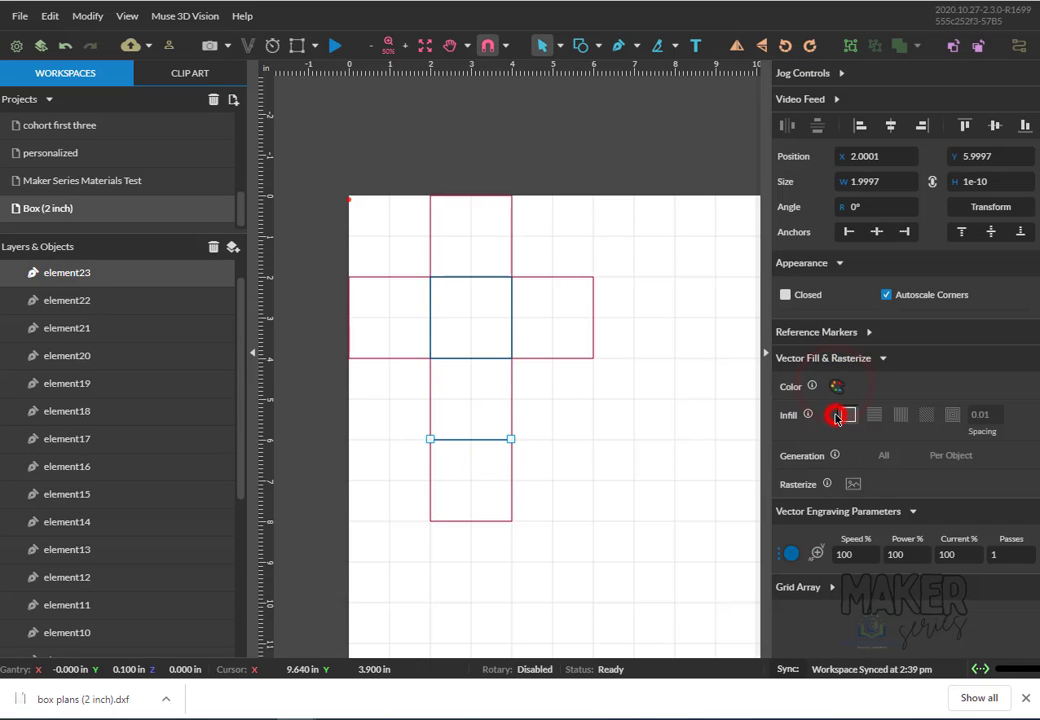
left_click(588, 410)
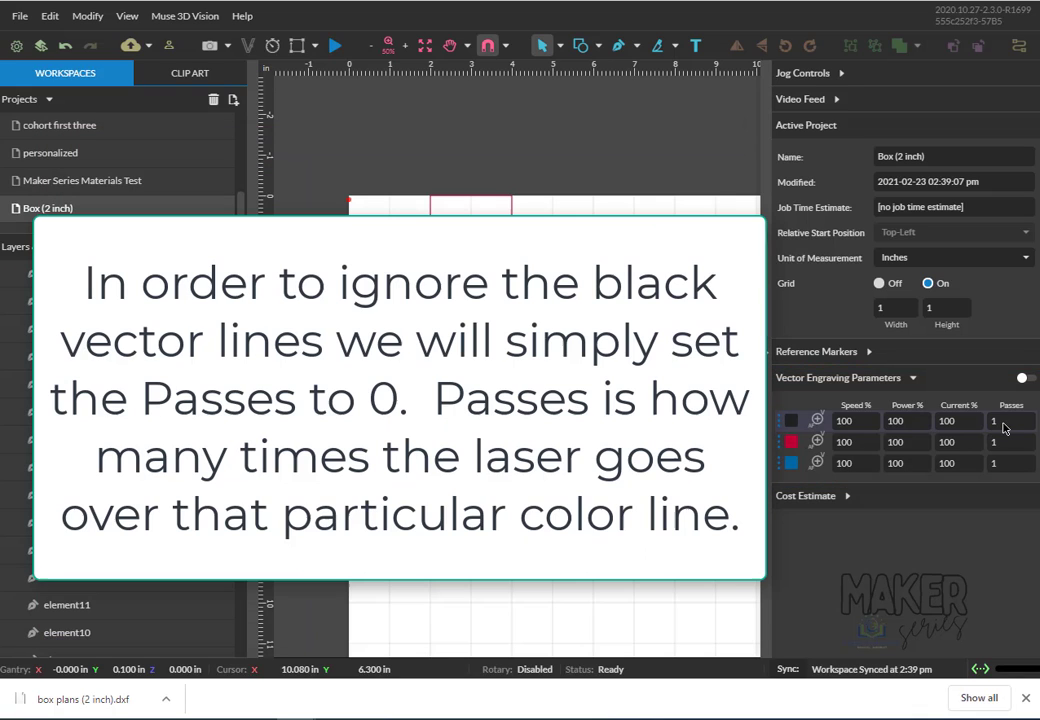
Give black lines 0 passes and order the cuts blue, then red, then black
left_click(1005, 423)
type("0")
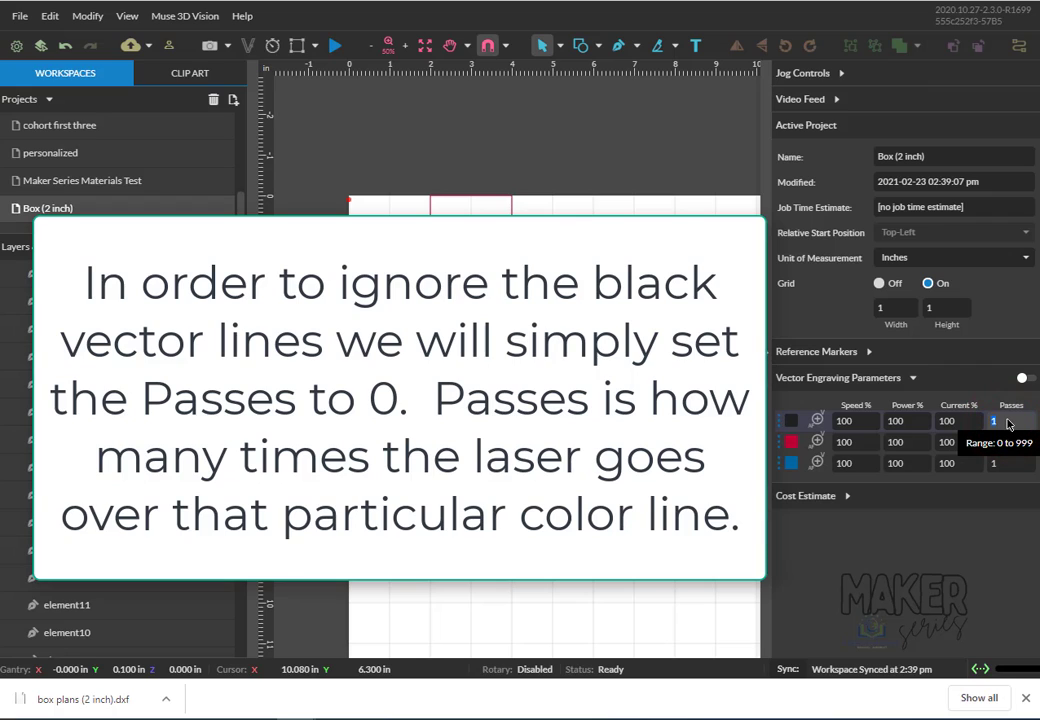
left_click(995, 483)
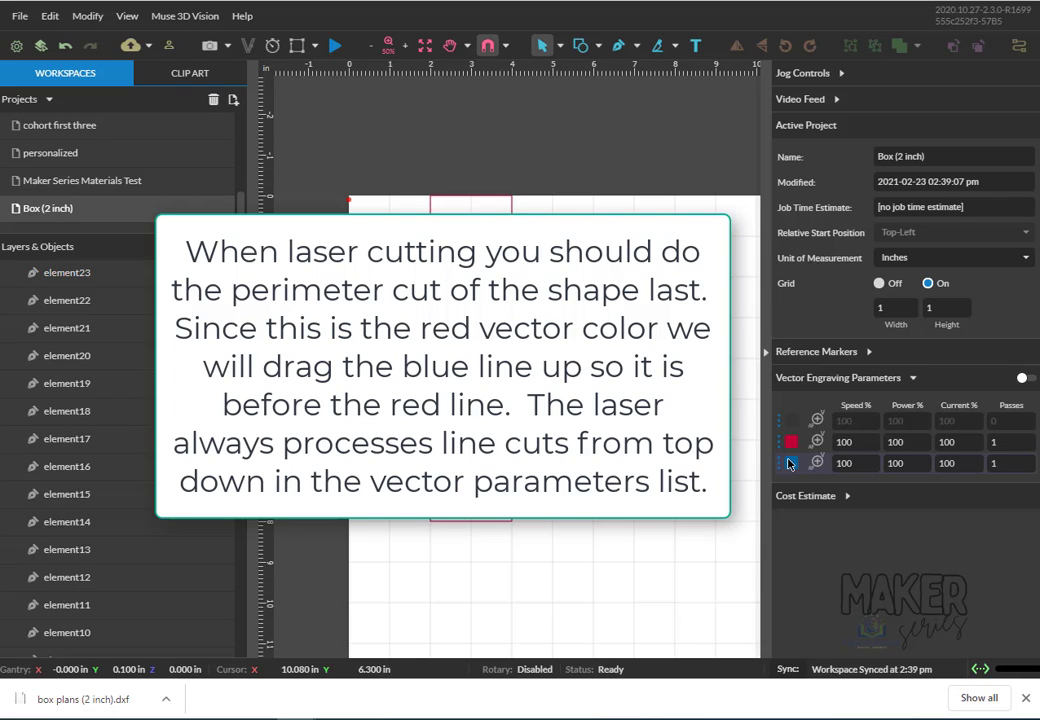
left_click_drag(783, 469, 786, 421)
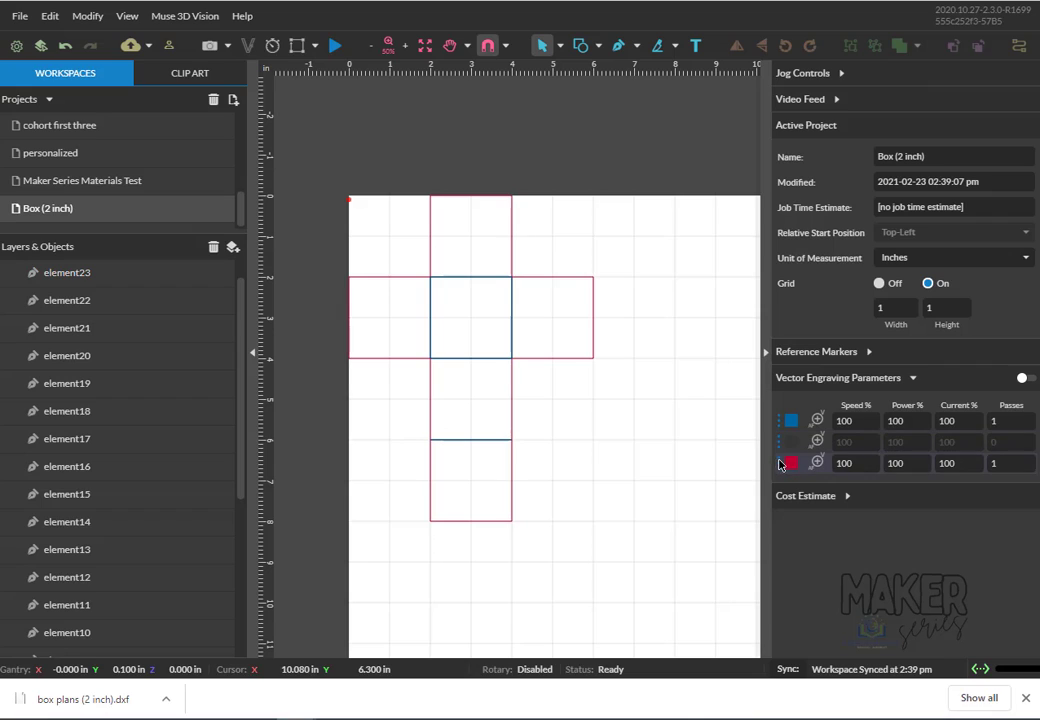
left_click_drag(789, 462, 787, 443)
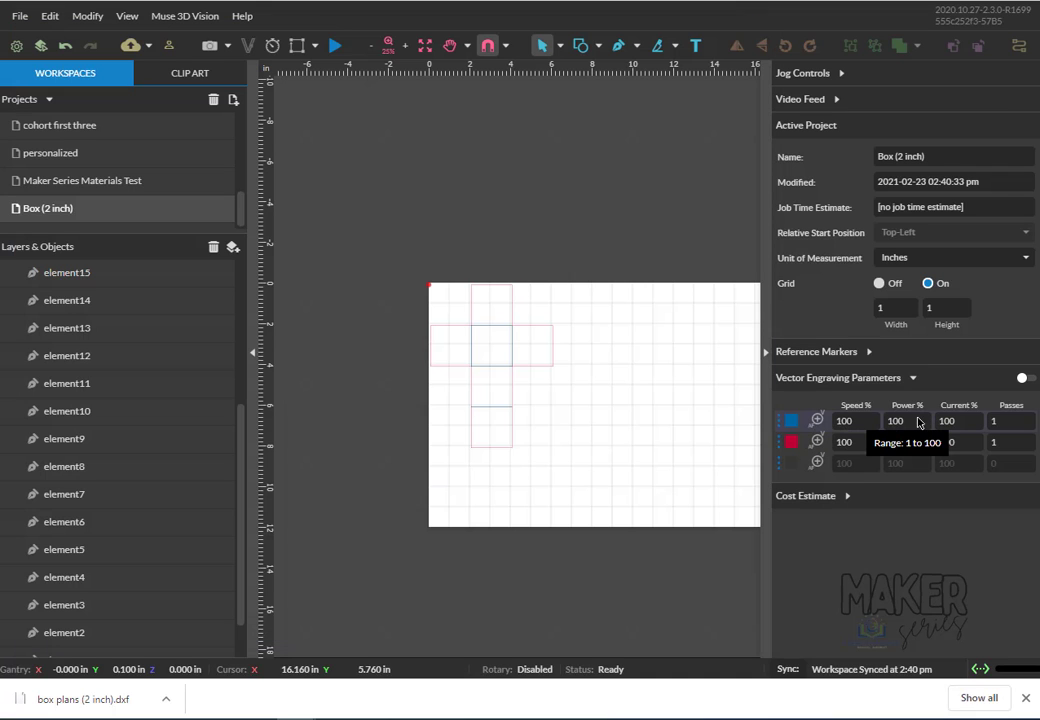
Set blue lines to 5% power and red lines to 60% speed and 80% power
left_click(919, 421)
type("5")
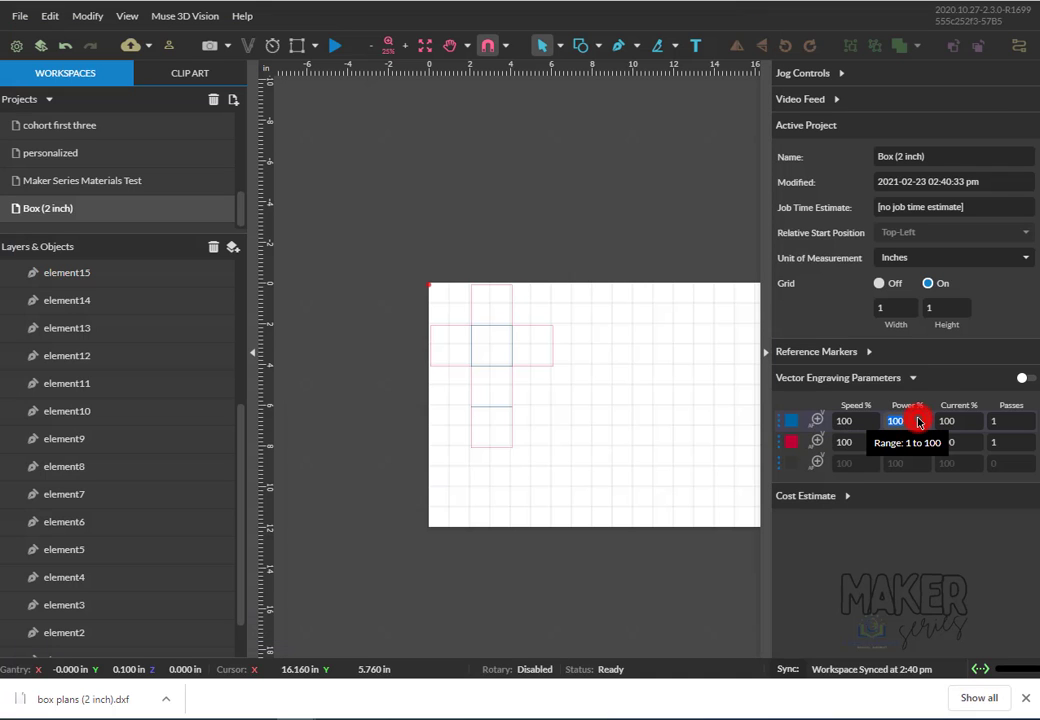
left_click(937, 522)
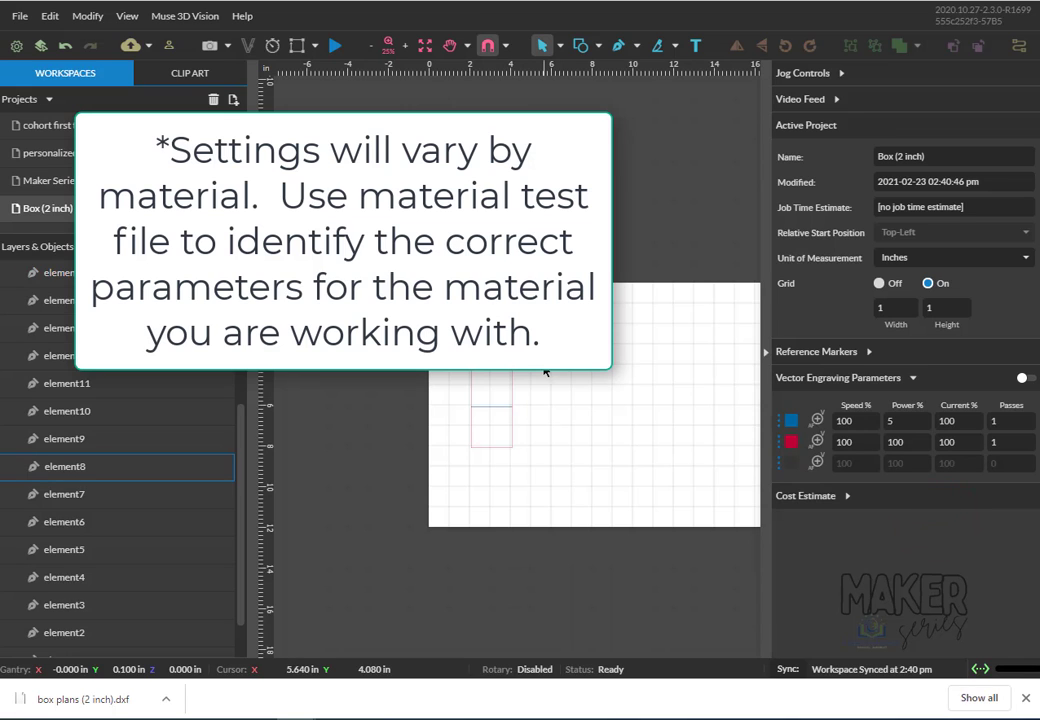
left_click(857, 443)
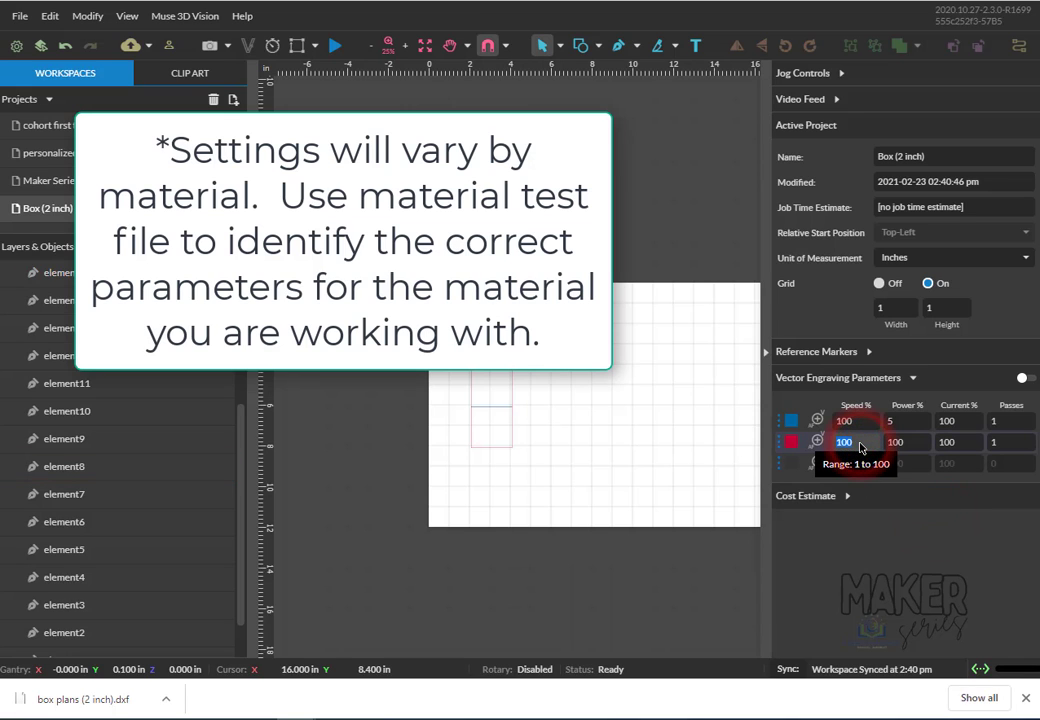
type("60")
left_click(898, 448)
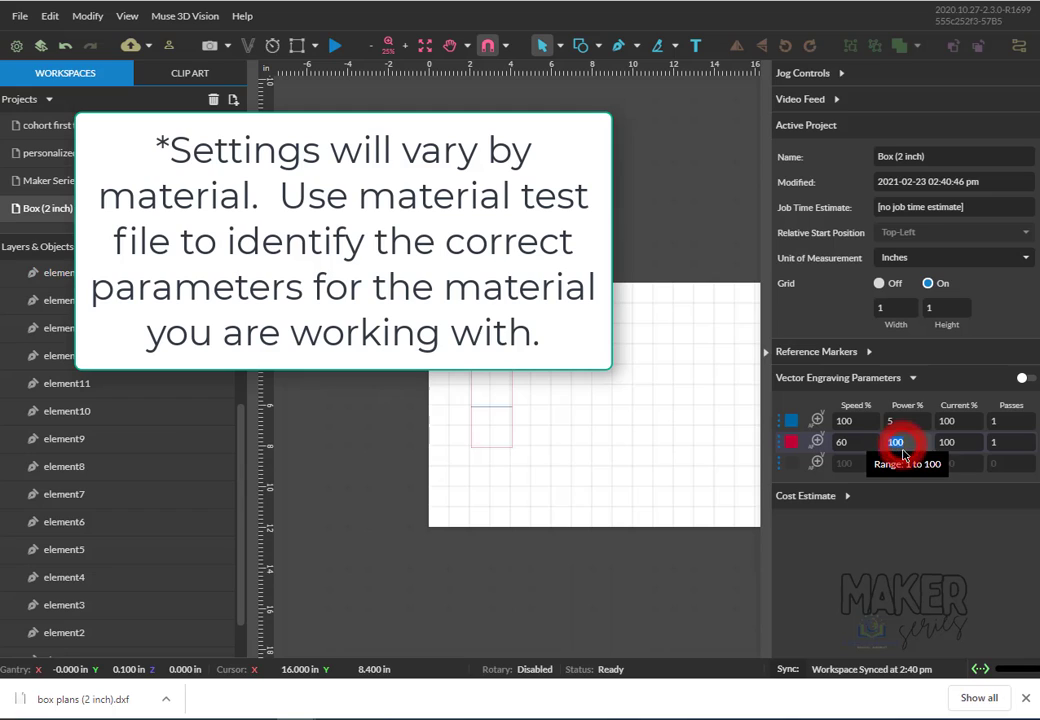
type("80")
left_click(929, 487)
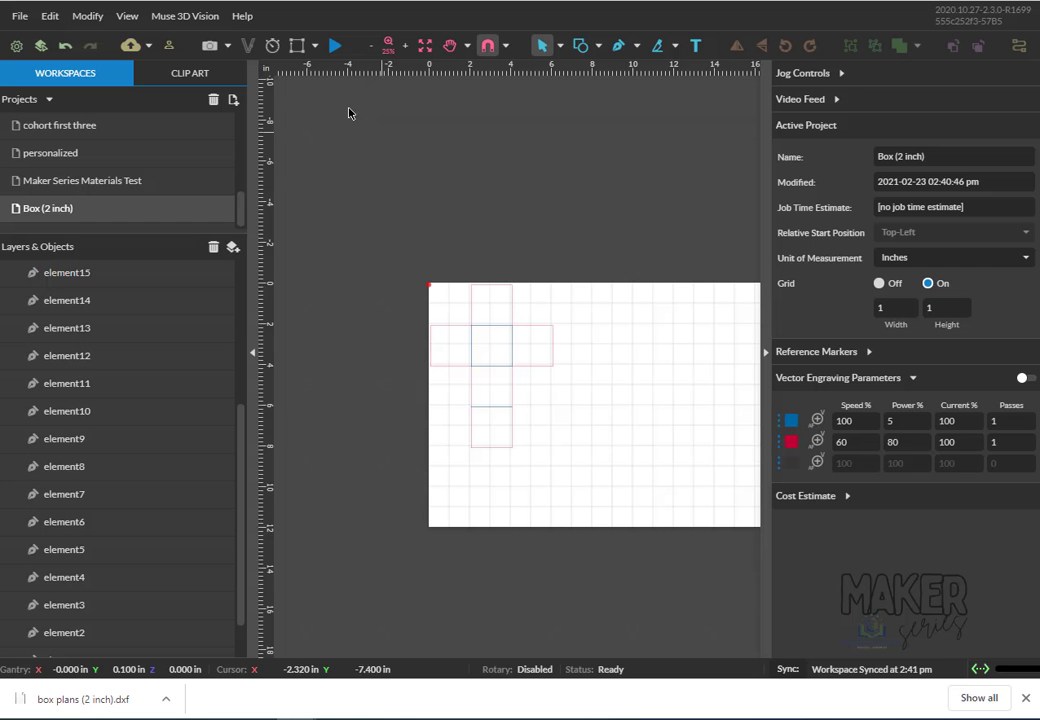
Run the laser around the workspace perimeter to check the material's size and position
left_click(298, 46)
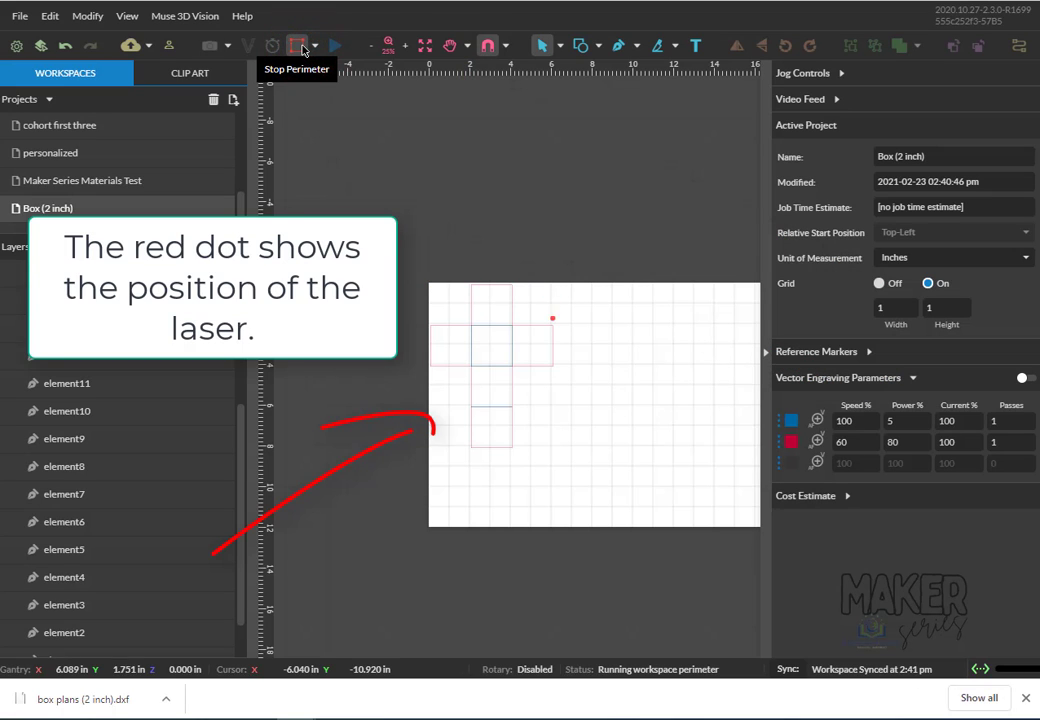